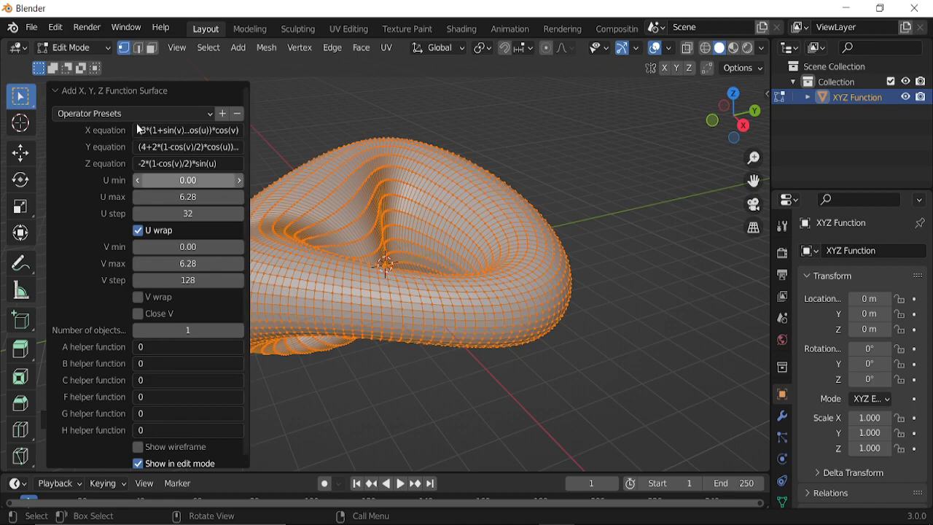
# Return the XYZ function surface to Object Mode and shade it smooth.
pyautogui.click(99, 90)
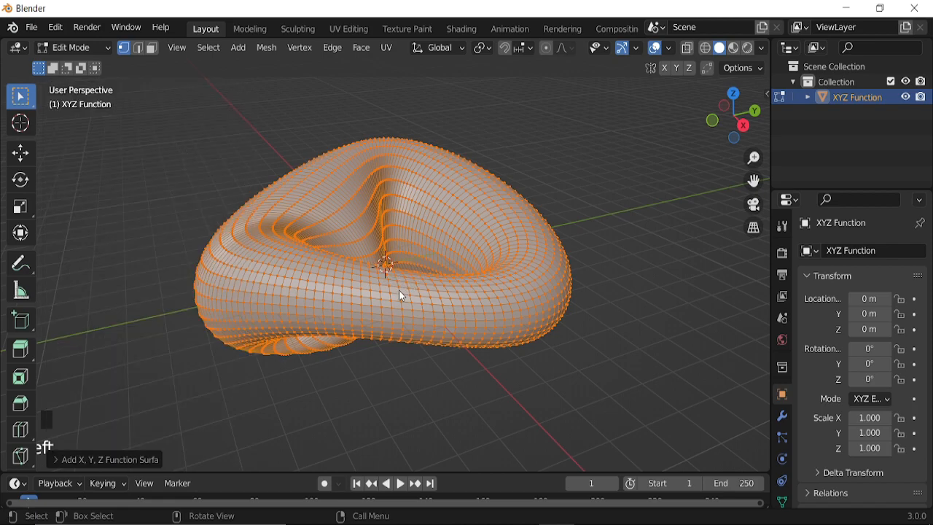
pyautogui.press('Tab')
pyautogui.rightClick(579, 207)
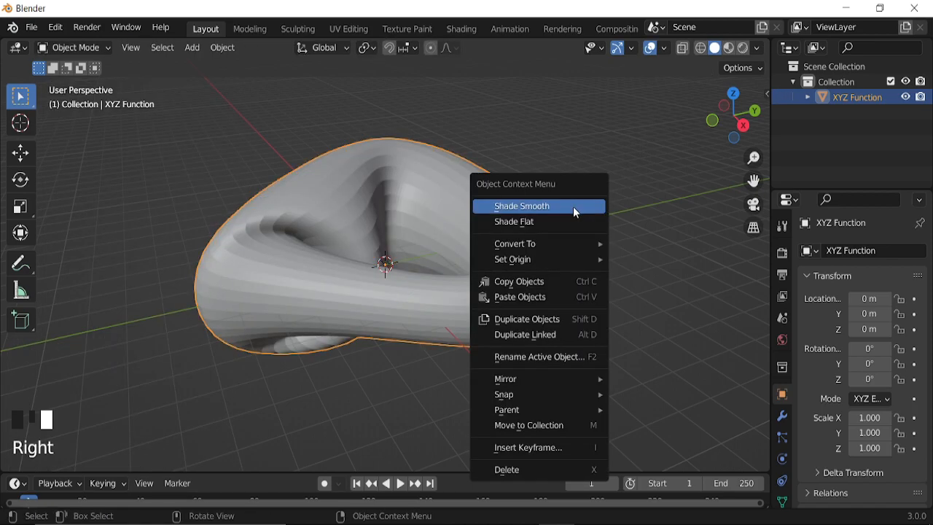
pyautogui.click(576, 212)
pyautogui.scroll(-5, 396, 286)
pyautogui.moveTo(395, 286); pyautogui.dragTo(440, 308, button='middle')
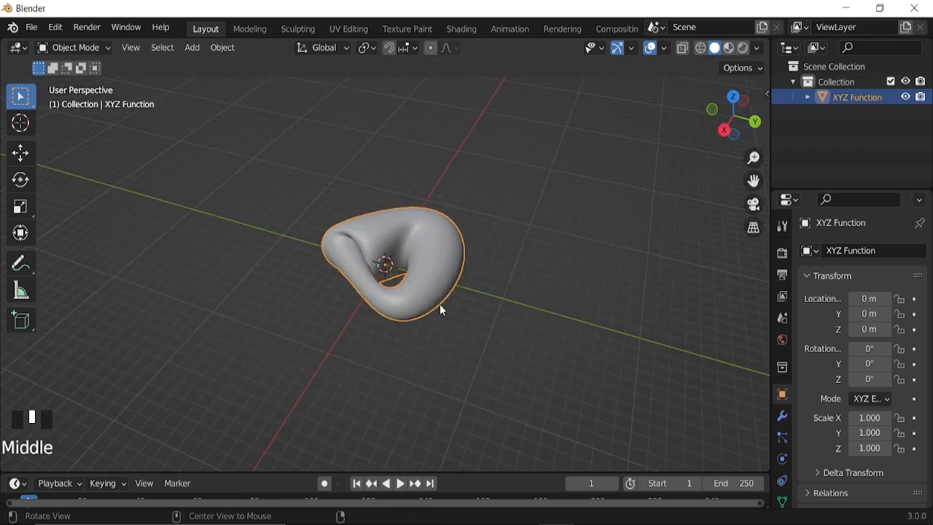
# Add an Array modifier to the surface and set its count to 10.
pyautogui.click(782, 414)
pyautogui.click(823, 251)
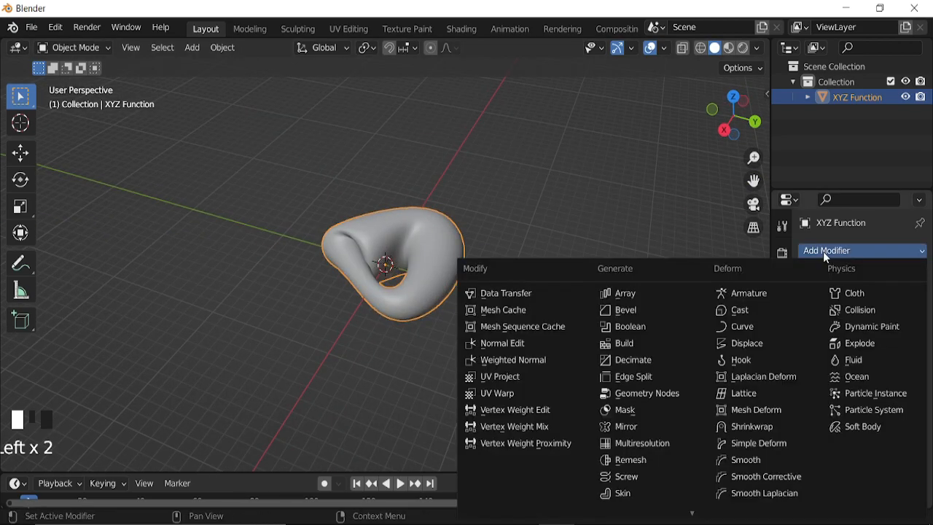
pyautogui.click(653, 294)
pyautogui.moveTo(416, 309); pyautogui.dragTo(762, 371, button='middle')
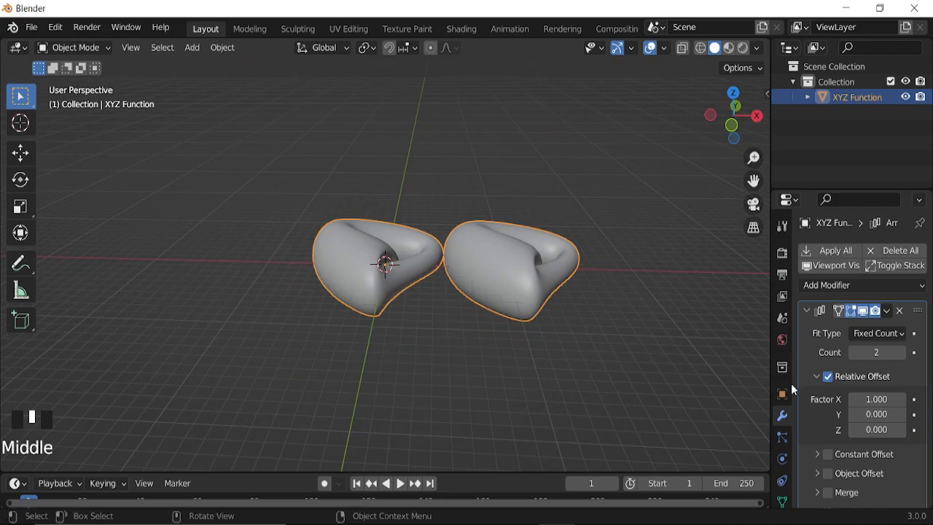
pyautogui.click(874, 353)
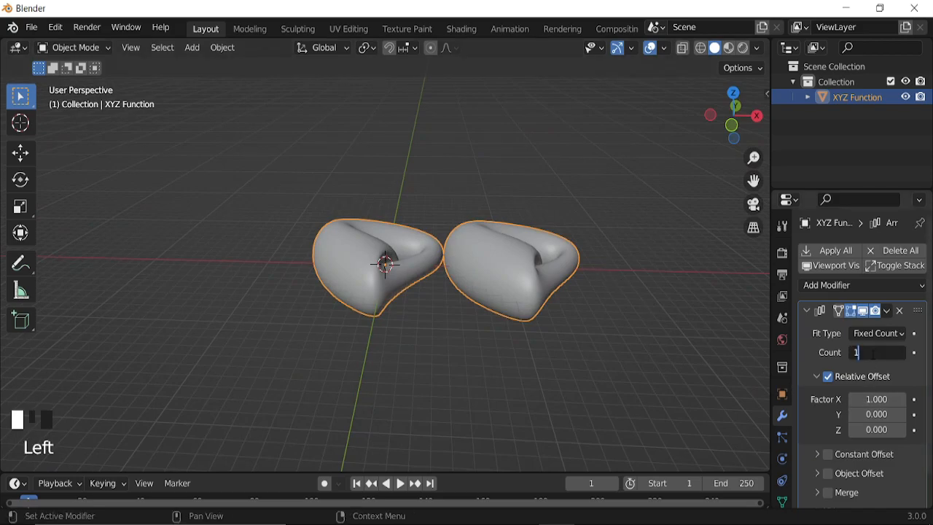
pyautogui.write('10')
pyautogui.press('Return')
pyautogui.scroll(-2, 529, 329)
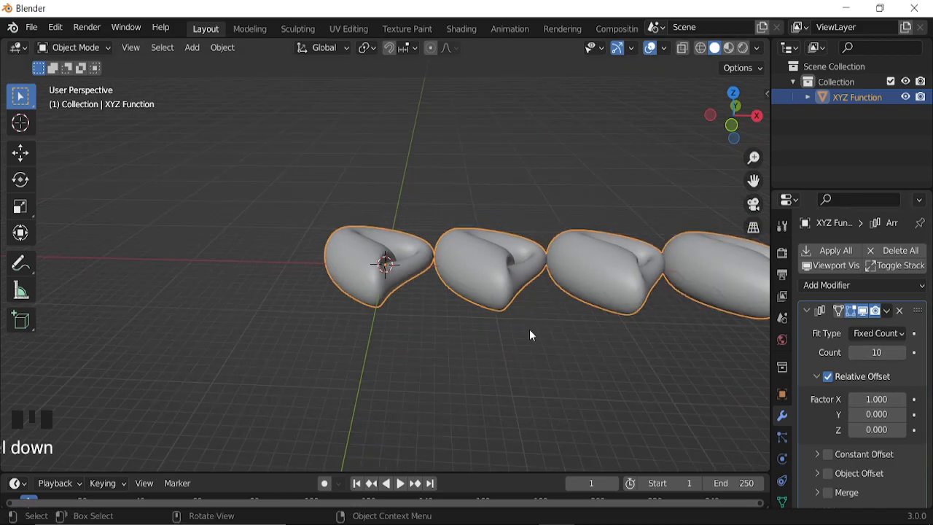
# Add a Bezier circle and rotate it 90° about the global X axis.
pyautogui.hotkey('shift', 'a')
pyautogui.moveTo(494, 227)
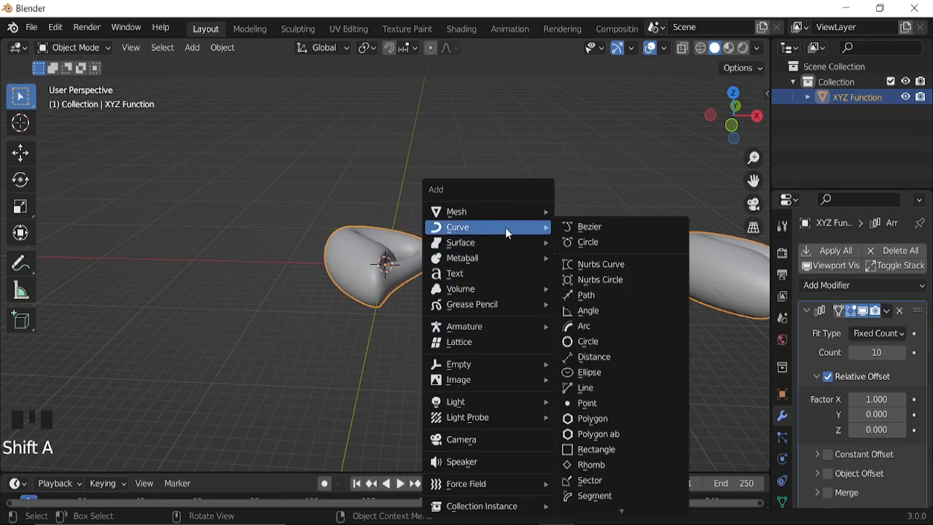
pyautogui.click(592, 246)
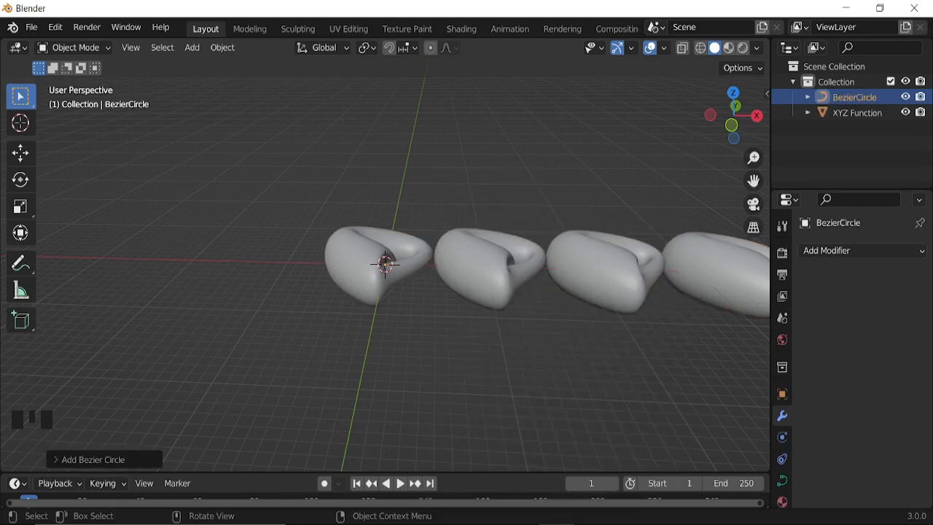
pyautogui.write('rx90')
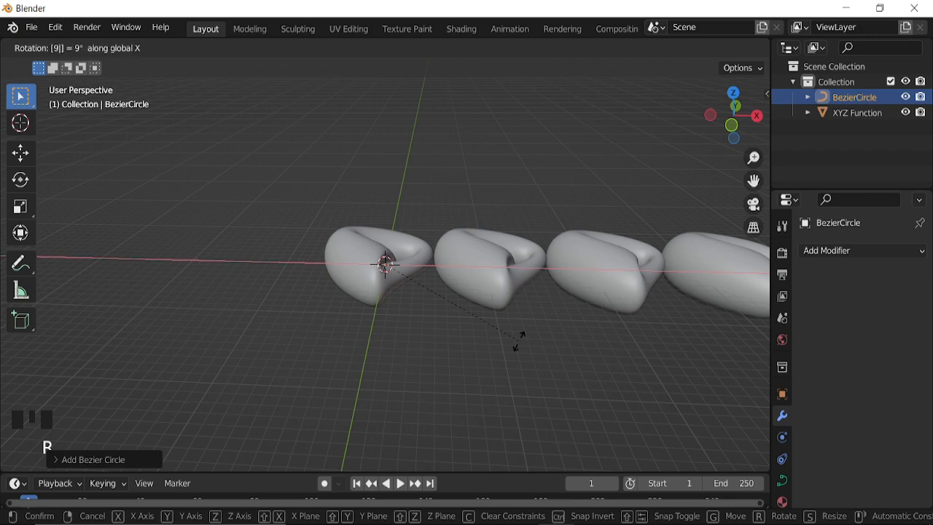
pyautogui.press('Return')
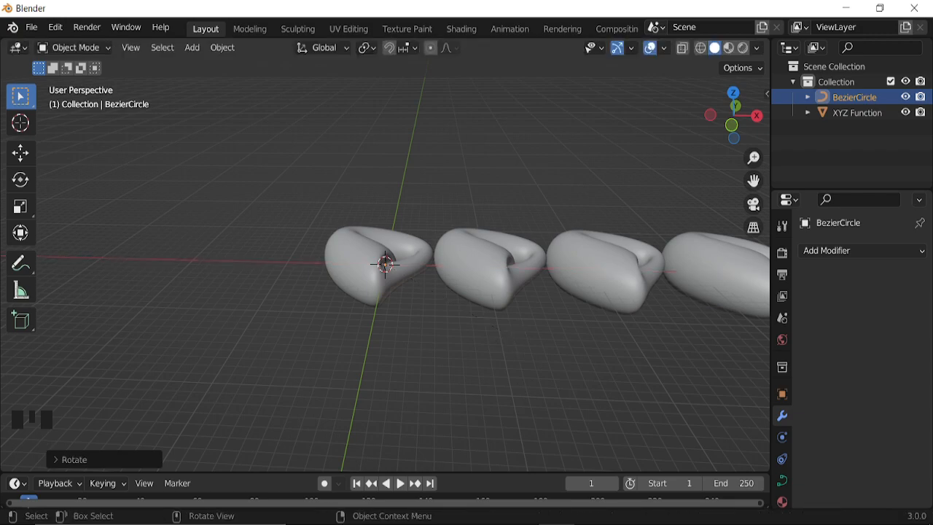
# Scale the Bezier circle up until it extends past the second arrayed copy's centre in front view.
pyautogui.press('s')
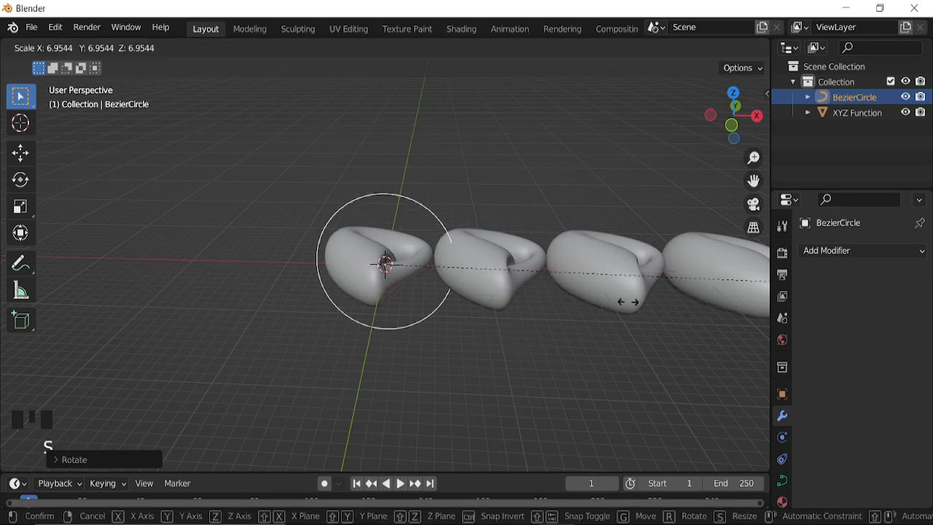
pyautogui.click(760, 299)
pyautogui.press('KP_1')
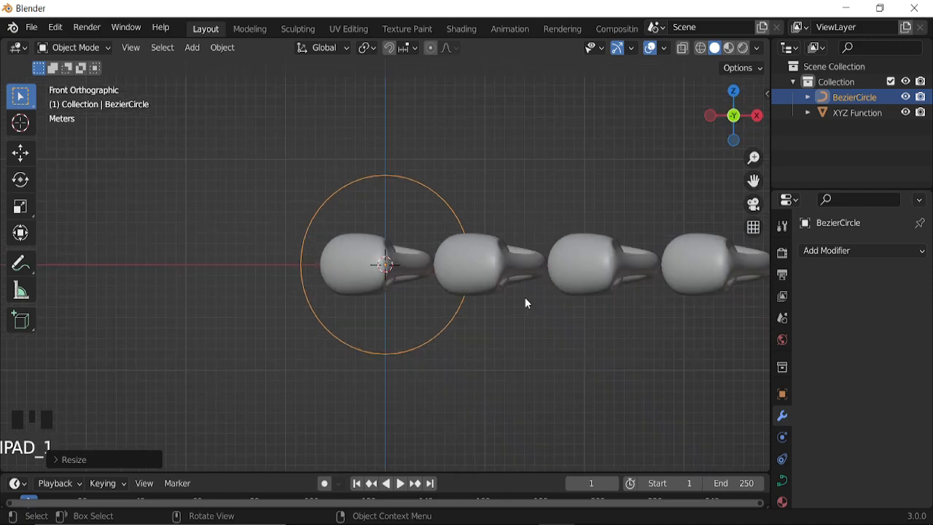
pyautogui.press('s')
pyautogui.click(488, 292)
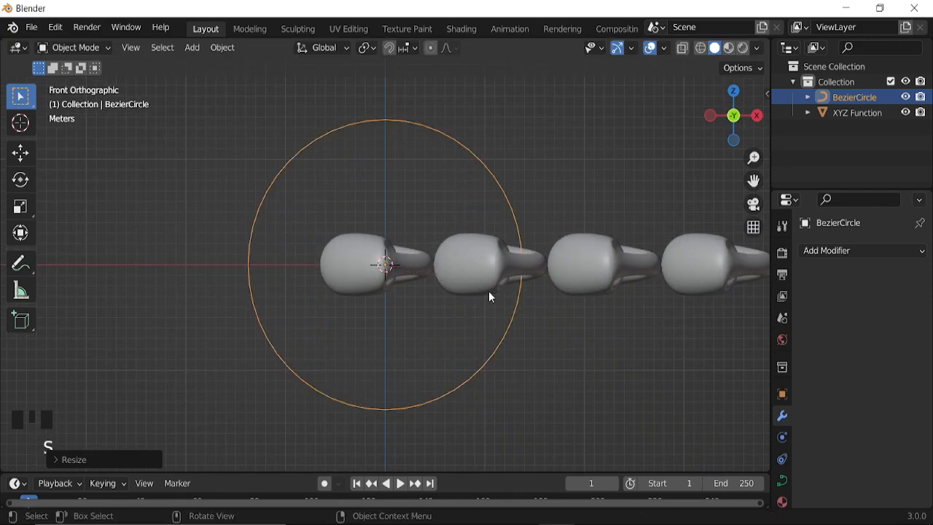
# Scale the arrayed surface down uniformly to about 0.394.
pyautogui.click(484, 264)
pyautogui.press('s')
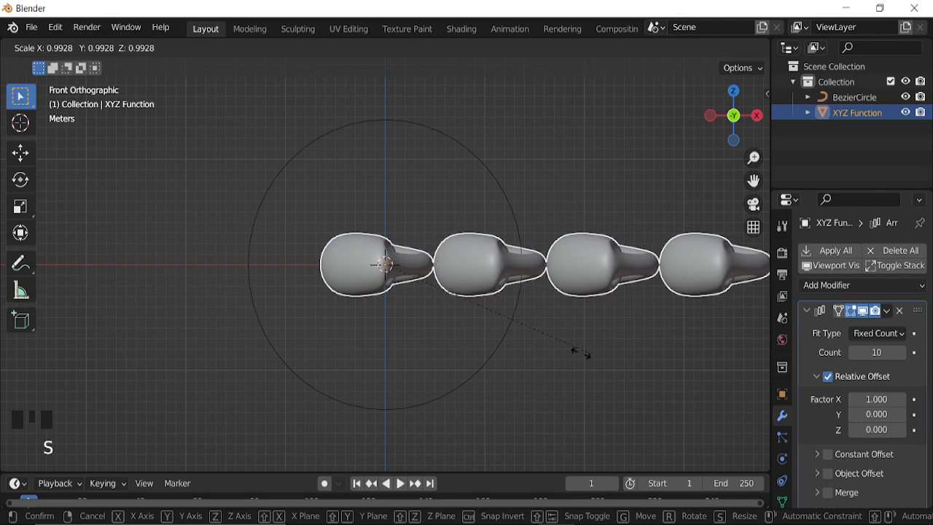
pyautogui.click(509, 326)
# Apply the object transforms of the Bezier circle.
pyautogui.click(511, 324)
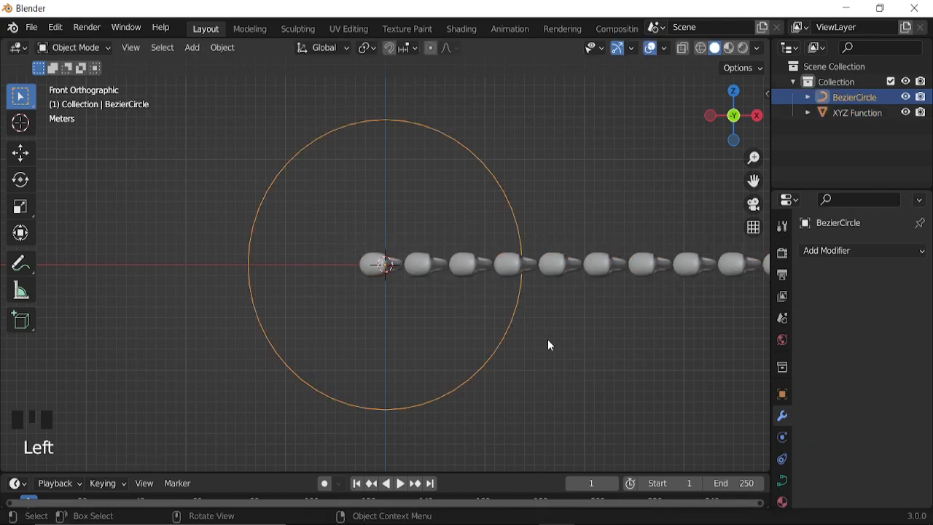
pyautogui.hotkey('ctrl', 'a')
pyautogui.click(511, 339)
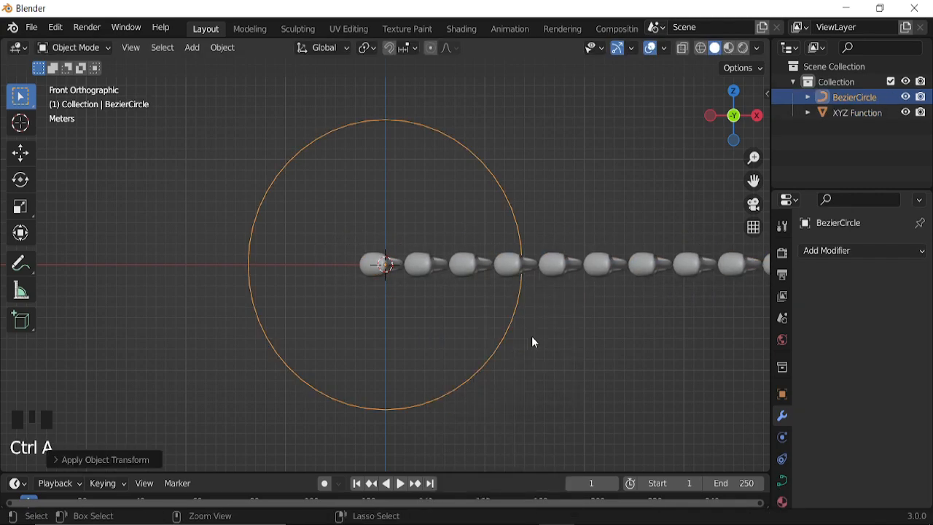
pyautogui.hotkey('ctrl', 'a')
pyautogui.click(491, 323)
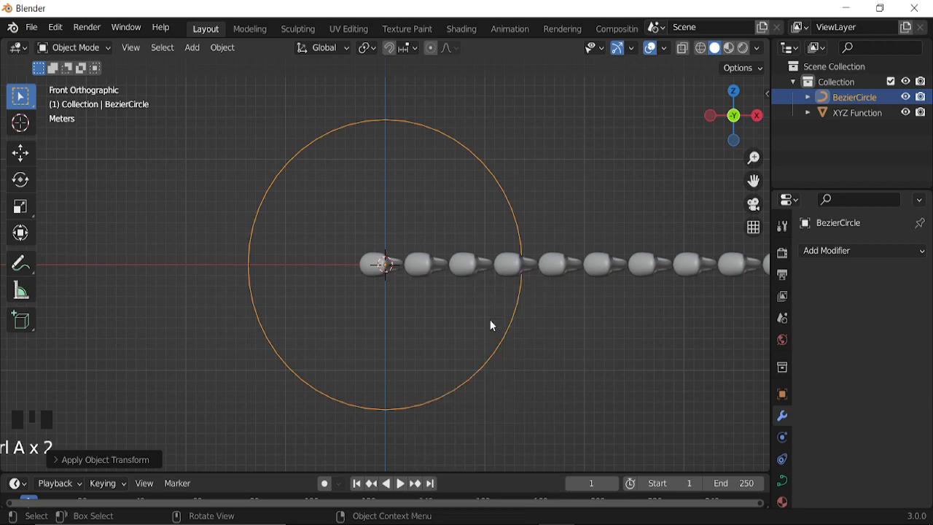
# Check the arrayed surface's transform values and apply its scale.
pyautogui.click(472, 265)
pyautogui.press('n')
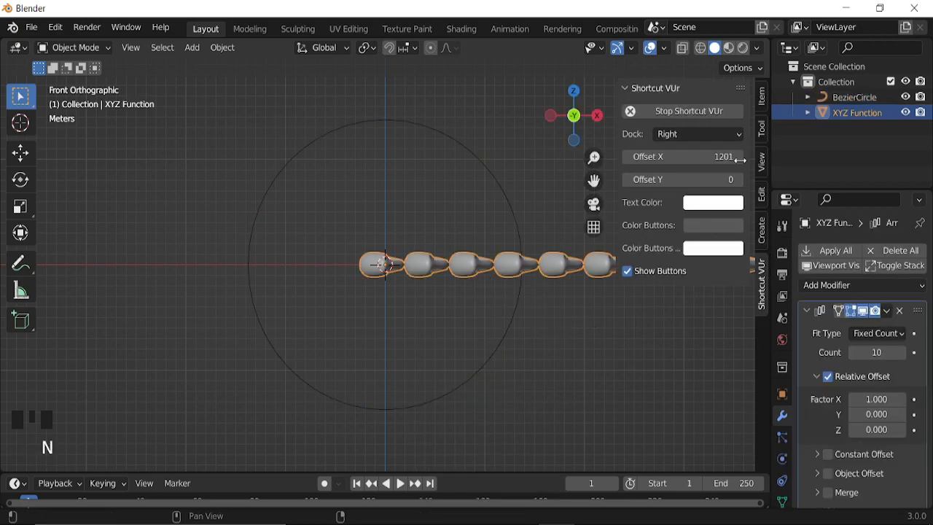
pyautogui.click(762, 95)
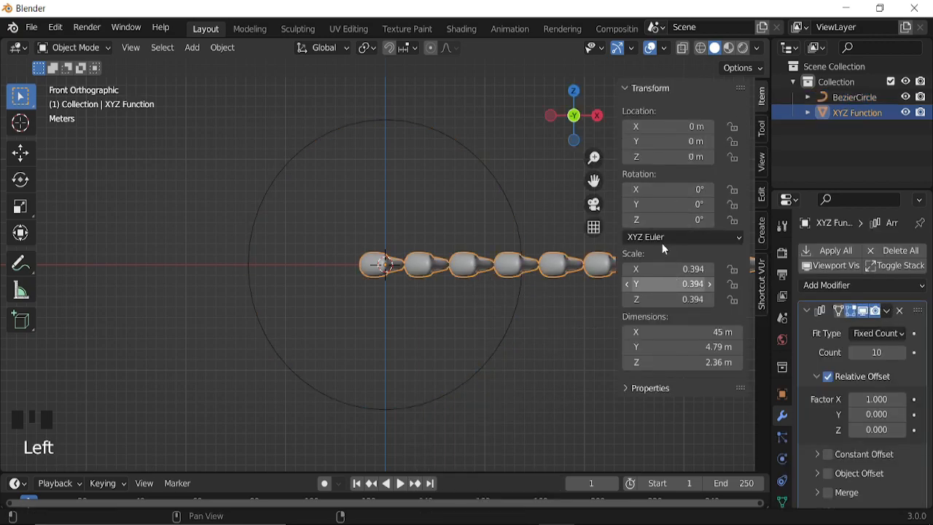
pyautogui.hotkey('ctrl', 'a')
pyautogui.click(466, 307)
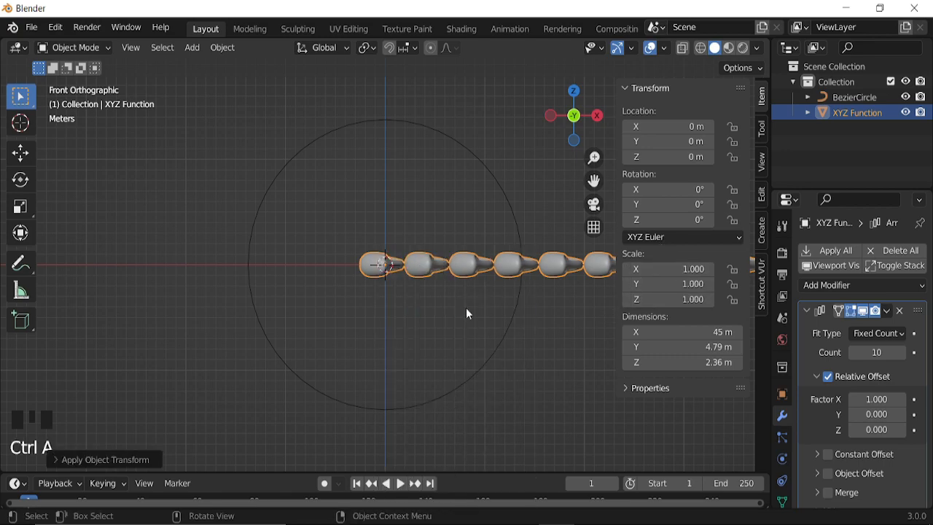
pyautogui.press('n')
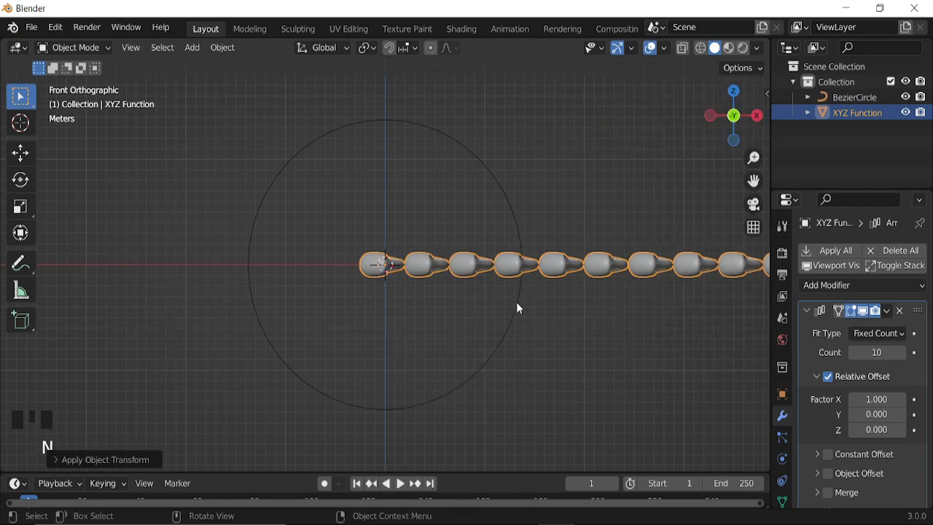
# Add a Curve modifier to the arrayed surface with BezierCircle as its curve object.
pyautogui.click(807, 310)
pyautogui.click(809, 285)
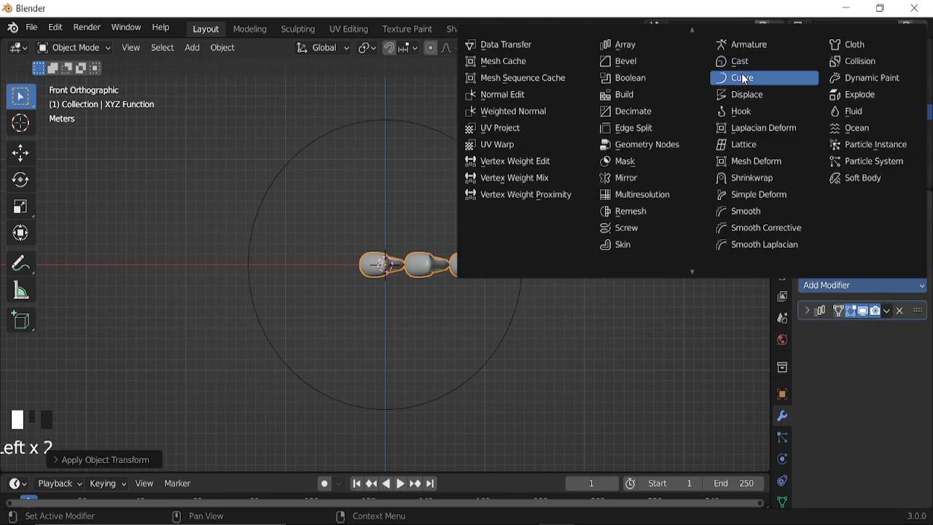
pyautogui.click(739, 79)
pyautogui.click(871, 354)
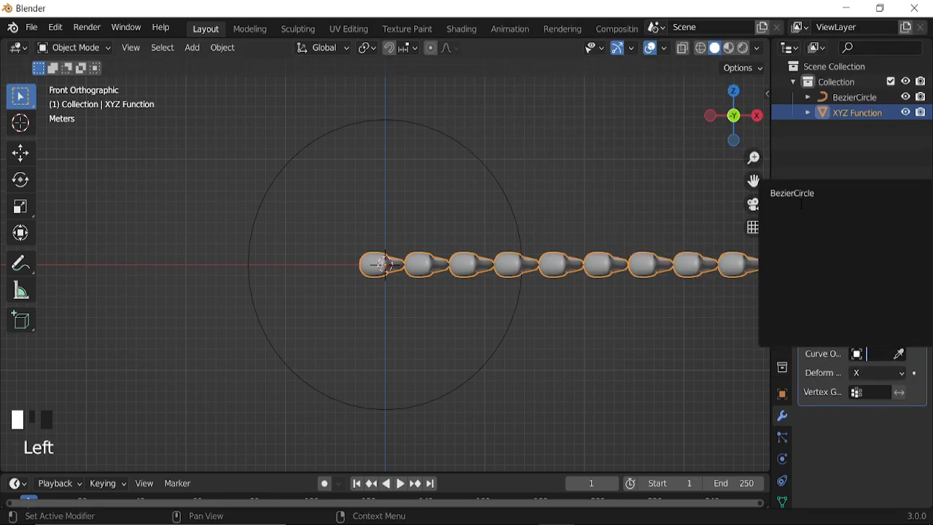
pyautogui.click(800, 193)
# Try Y, Z and other deform axes for the Curve modifier and return it to X.
pyautogui.click(879, 373)
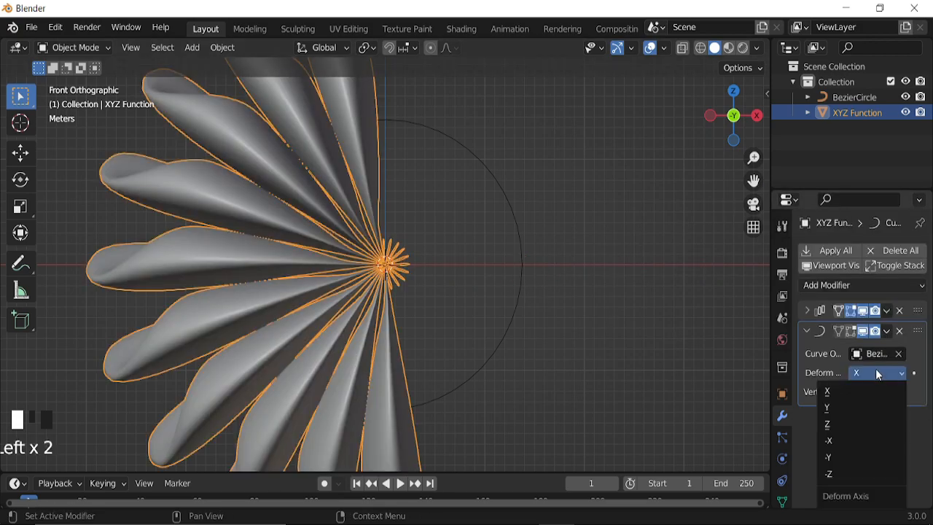
pyautogui.click(837, 405)
pyautogui.click(871, 373)
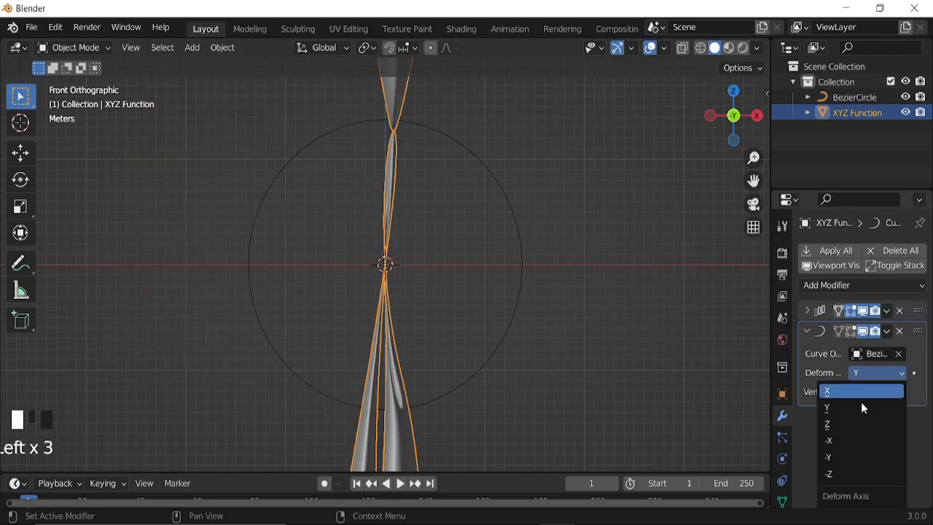
pyautogui.click(846, 425)
pyautogui.moveTo(868, 375); pyautogui.dragTo(839, 442)
pyautogui.scroll(-5, 566, 318)
pyautogui.moveTo(874, 368); pyautogui.dragTo(838, 432)
pyautogui.moveTo(866, 373); pyautogui.dragTo(839, 390)
pyautogui.scroll(4, 459, 327)
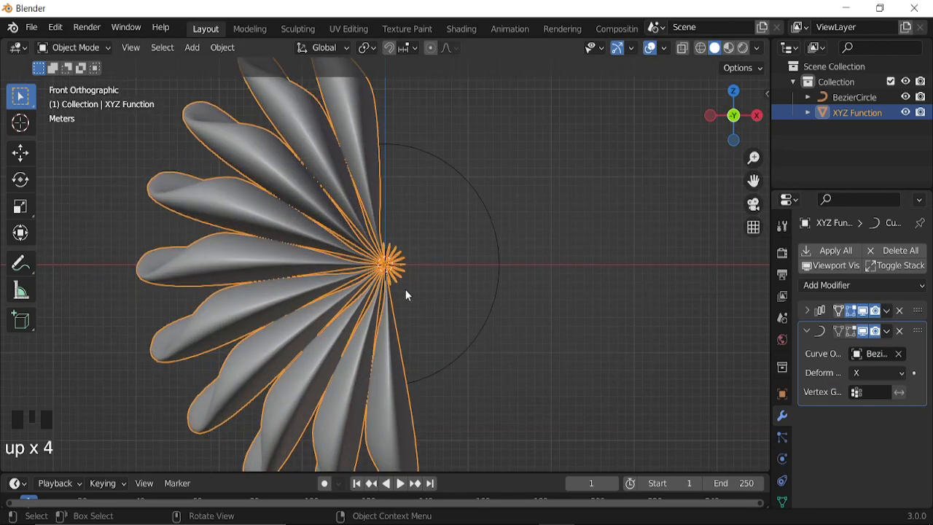
# Scale the deformed surface up by about 1.88 and set the Curve modifier's deform axis to -X.
pyautogui.press('s')
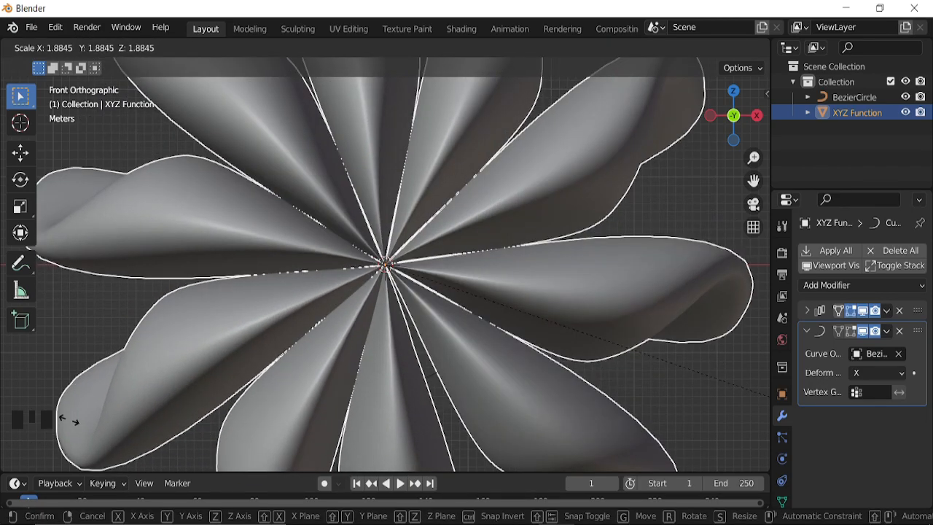
pyautogui.click(68, 420)
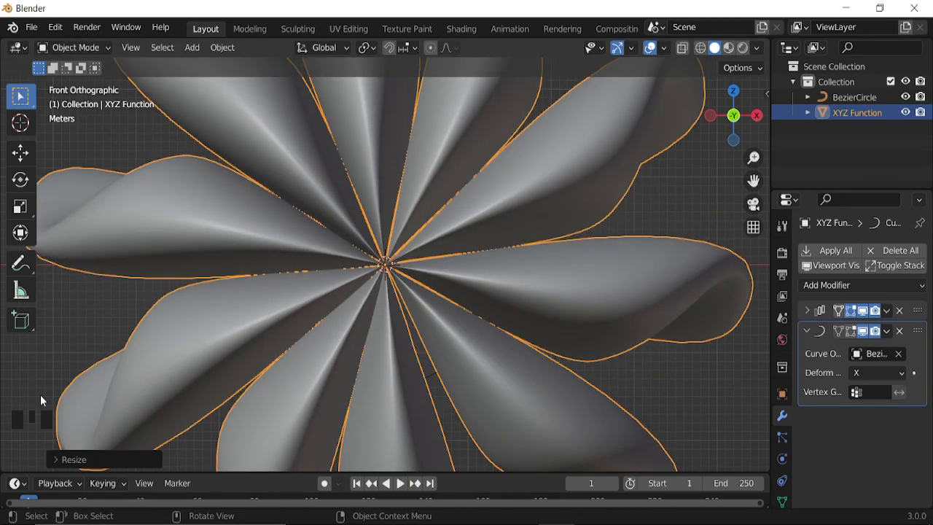
pyautogui.scroll(-4, 417, 313)
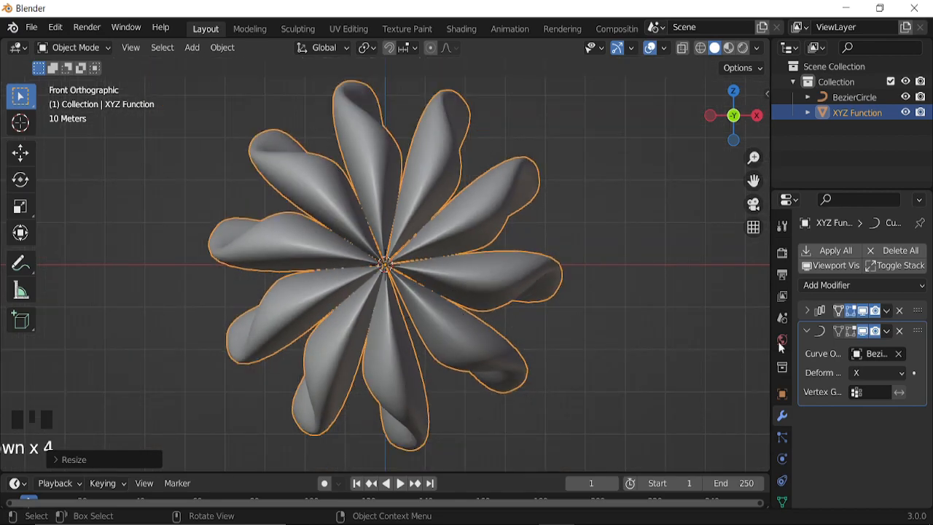
pyautogui.click(878, 372)
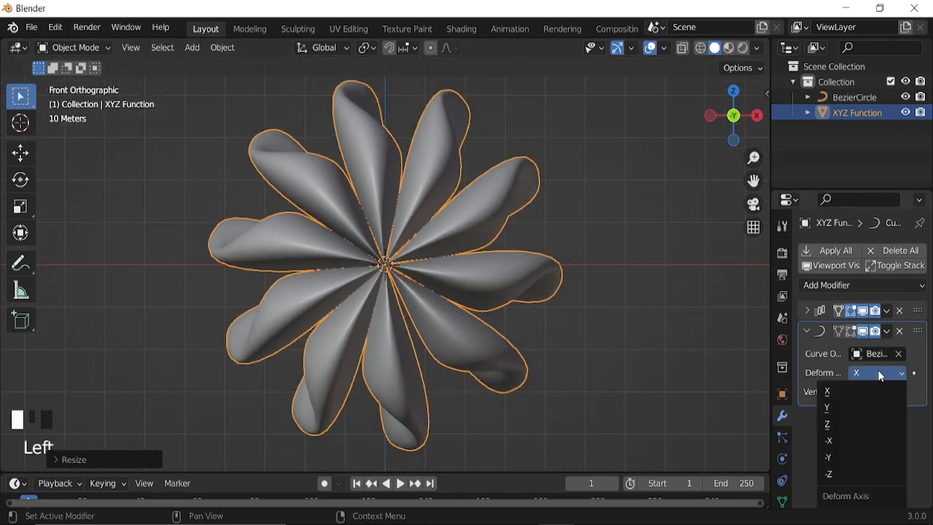
pyautogui.click(848, 440)
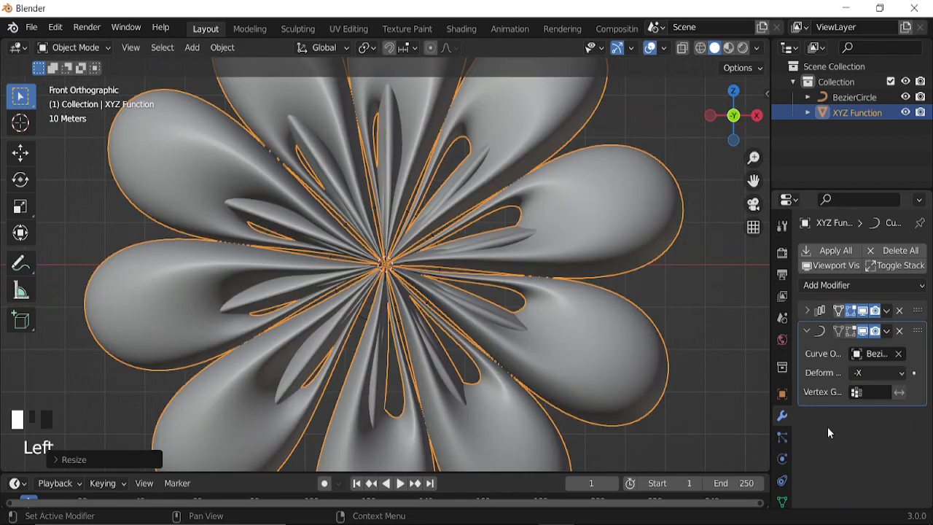
# Hide the viewport overlays and inspect the flower shape from an angle and from the front.
pyautogui.click(650, 48)
pyautogui.scroll(-4, 515, 228)
pyautogui.scroll(2, 488, 247)
pyautogui.moveTo(488, 247); pyautogui.dragTo(323, 246, button='middle')
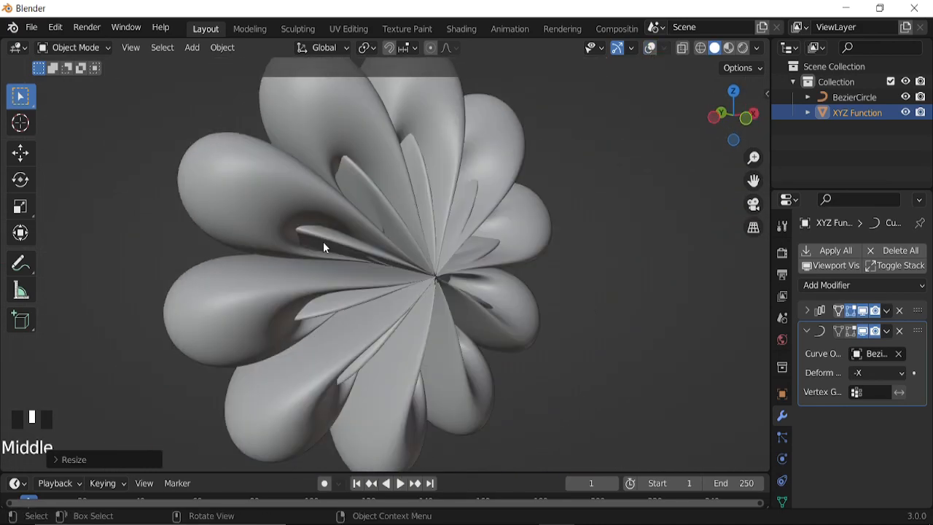
pyautogui.press('KP_1')
pyautogui.scroll(-1, 379, 282)
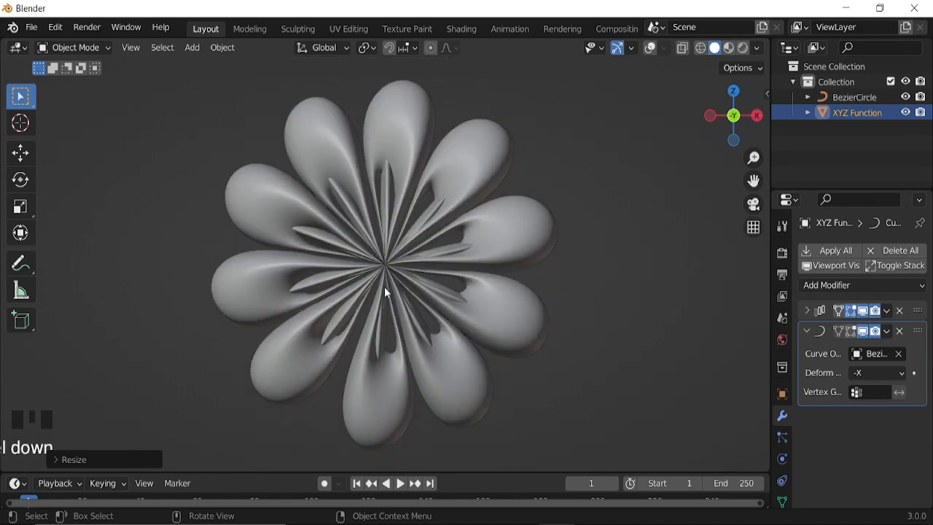
# Add a camera and align it to the current front view of the whole flower.
pyautogui.scroll(-3, 382, 284)
pyautogui.hotkey('shift', 'a')
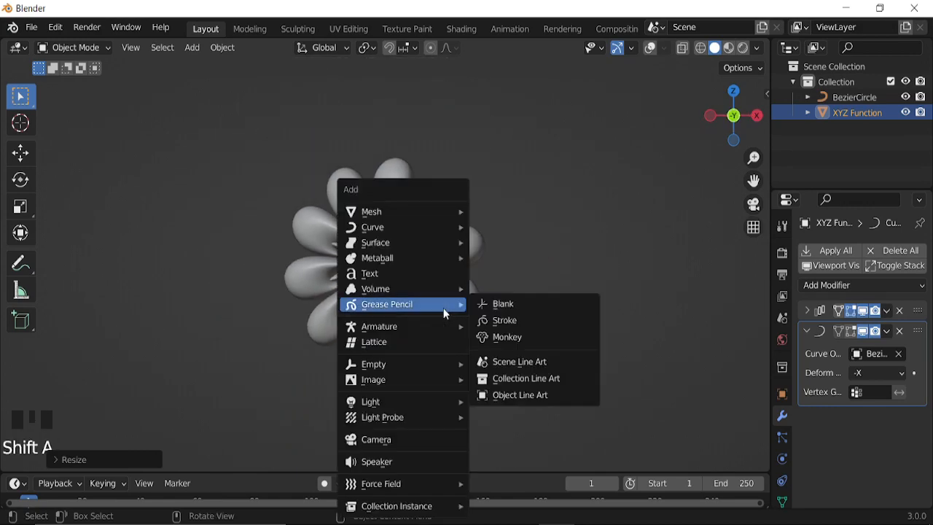
pyautogui.click(405, 440)
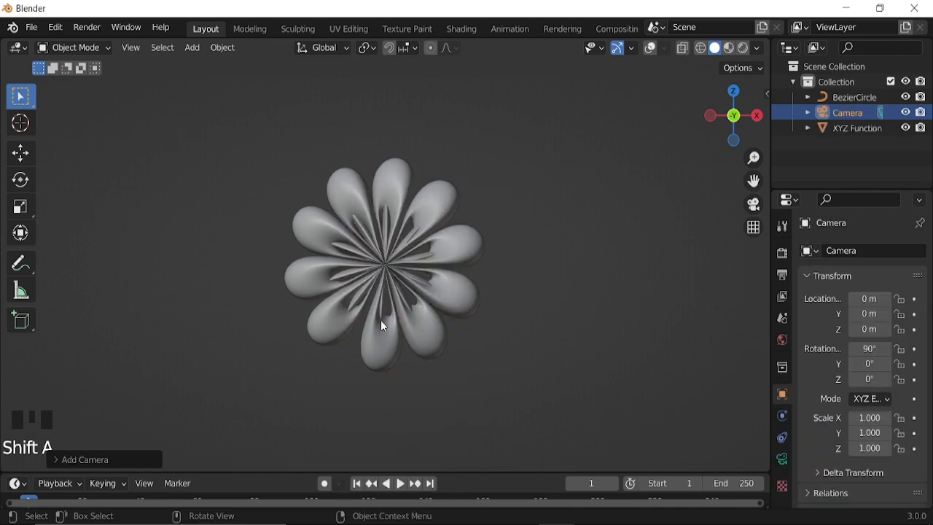
pyautogui.press('ctrl+alt+KP_0')
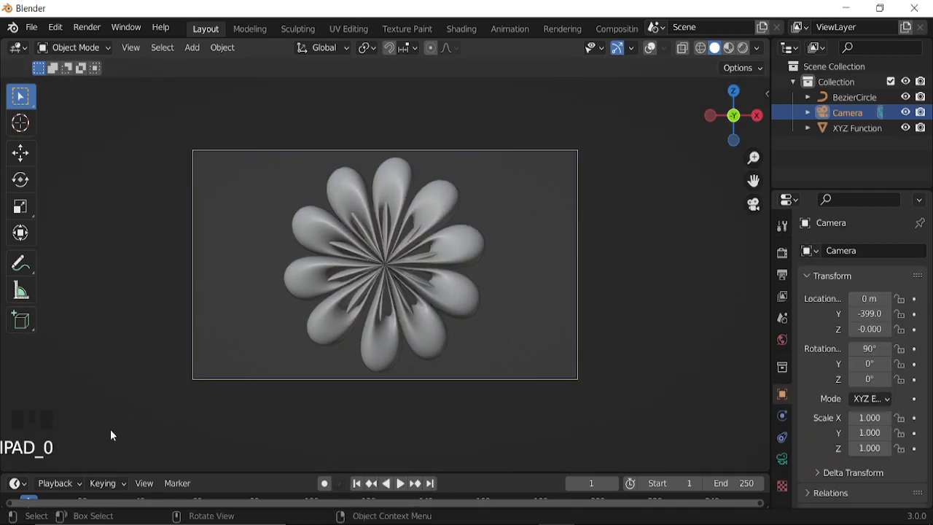
# Shift the Shortcut VUr key display across to the opposite side of the viewport.
pyautogui.press('n')
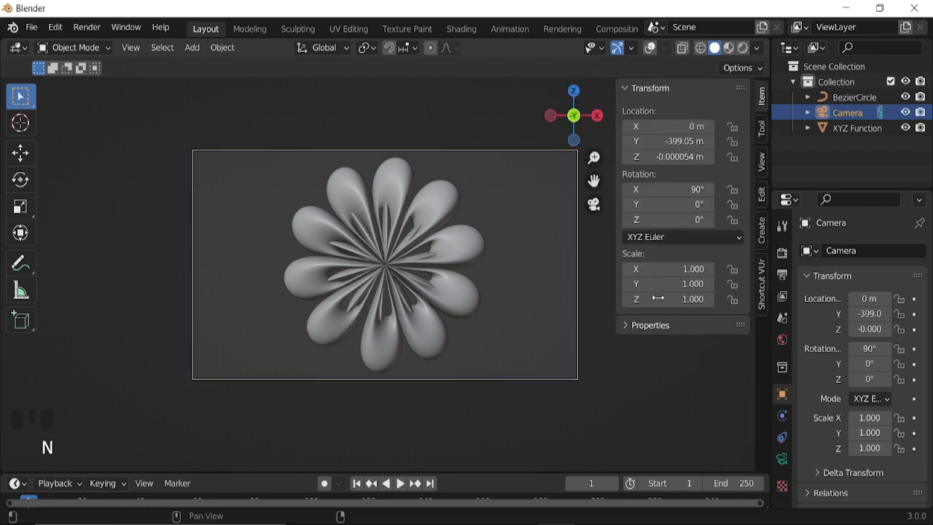
pyautogui.click(760, 295)
pyautogui.moveTo(682, 161); pyautogui.dragTo(630, 162)
pyautogui.moveTo(692, 157); pyautogui.dragTo(474, 158)
pyautogui.press('n')
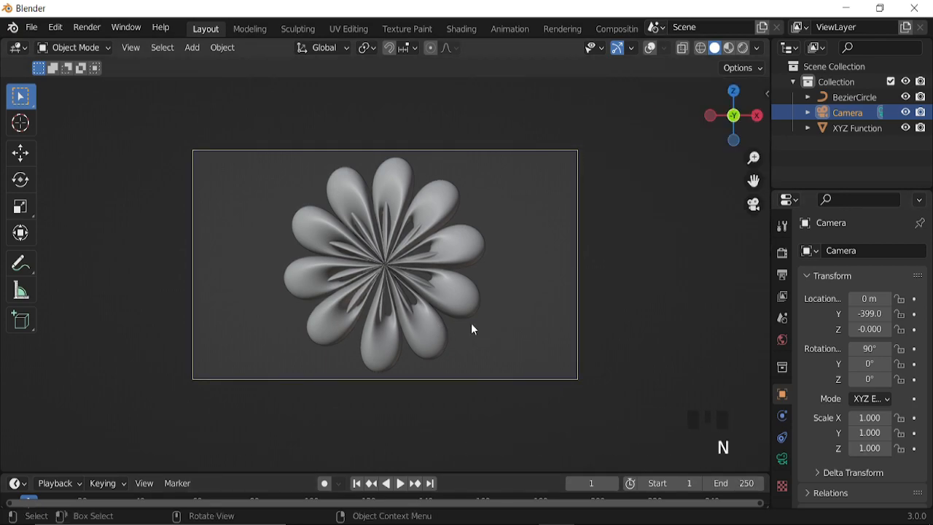
# Set the horizontal render resolution to 1500 px.
pyautogui.click(782, 274)
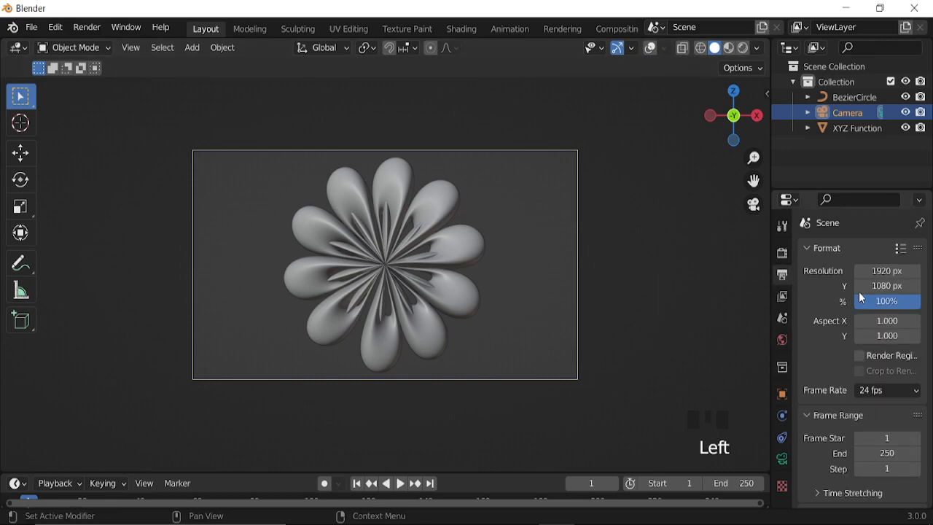
pyautogui.click(886, 271)
pyautogui.write('150')
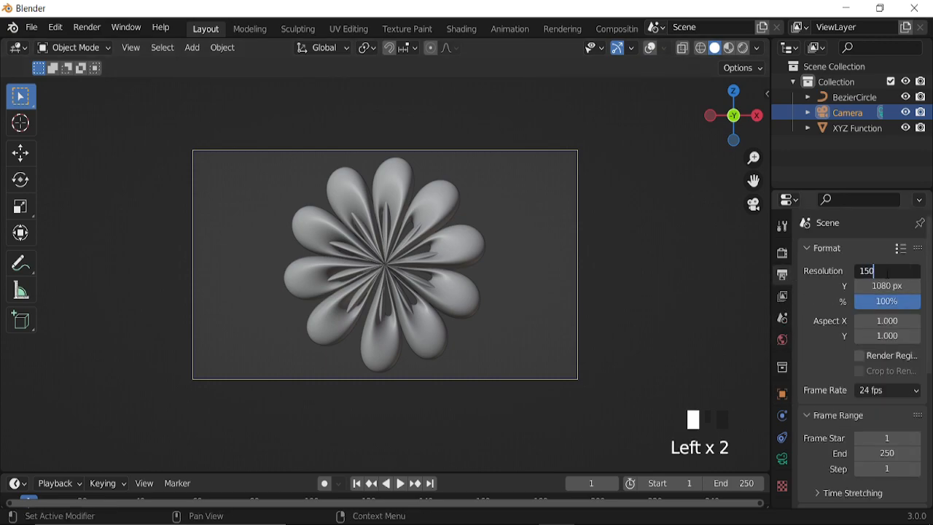
pyautogui.write('0')
pyautogui.press('Return')
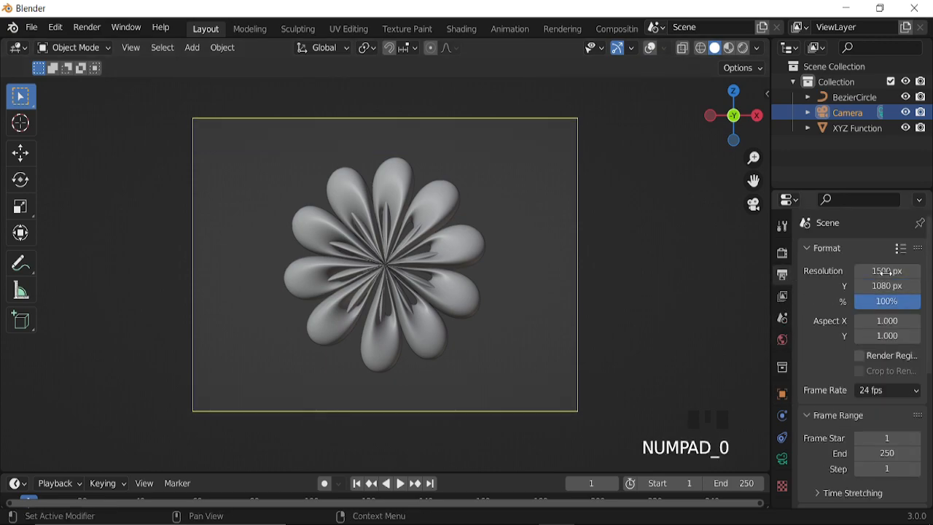
# Show the viewport overlays again and add a Simple Deform modifier to the flower surface after its Curve modifier.
pyautogui.click(452, 261)
pyautogui.click(648, 47)
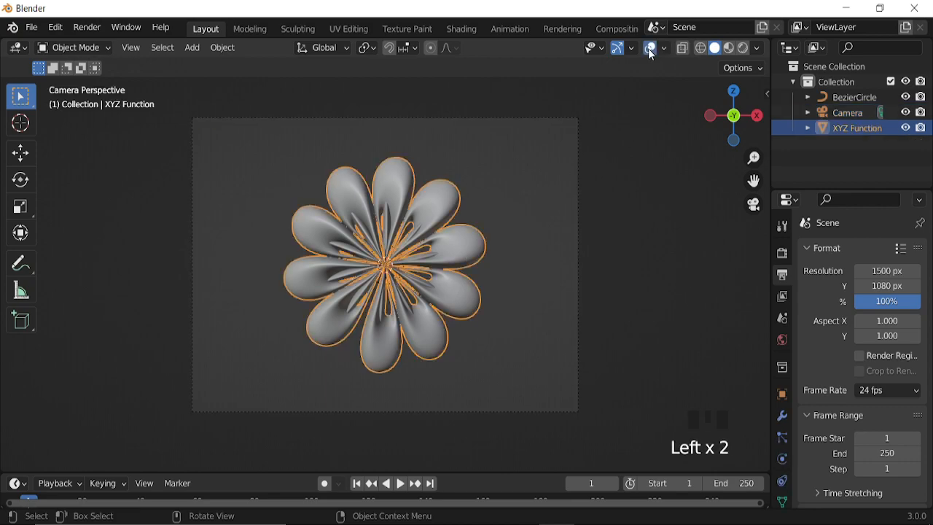
pyautogui.click(781, 415)
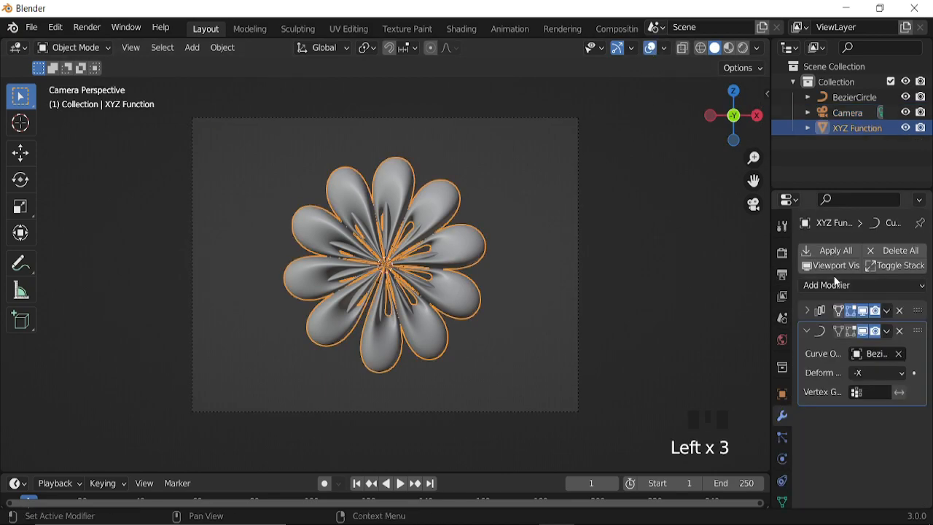
pyautogui.click(806, 330)
pyautogui.click(823, 284)
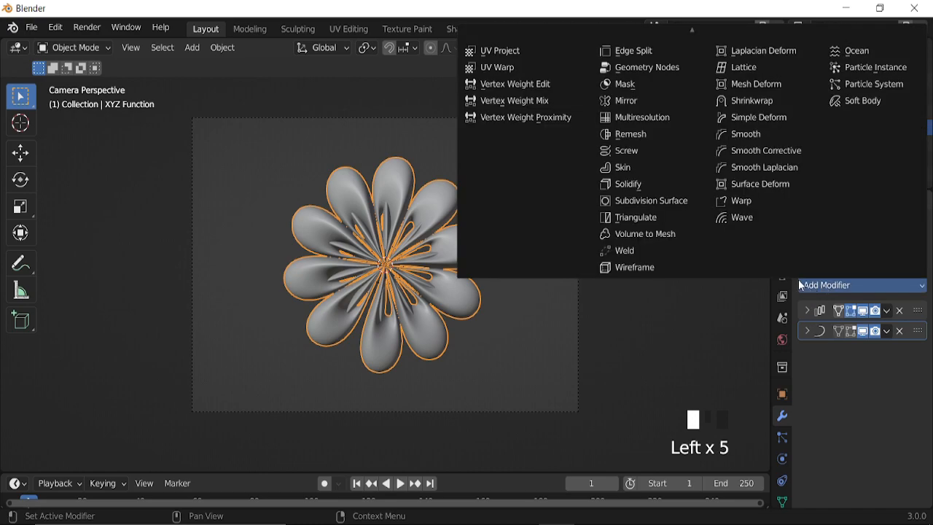
pyautogui.click(742, 118)
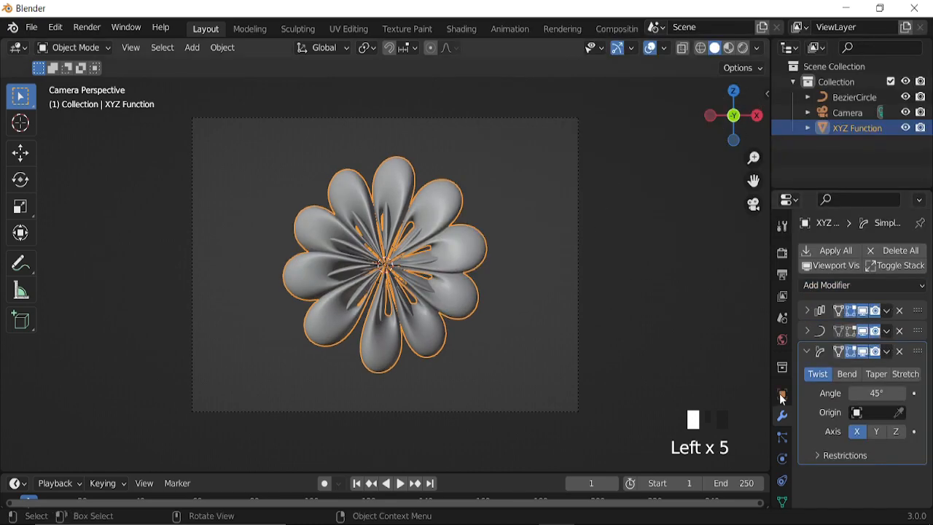
# Set the Simple Deform modifier to Taper along the Y axis with a factor of 2.015.
pyautogui.click(877, 374)
pyautogui.click(877, 432)
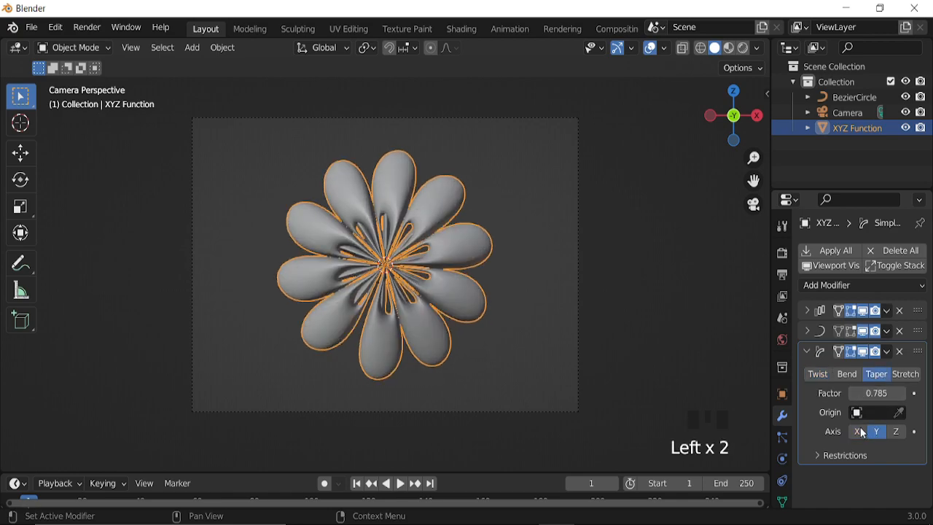
pyautogui.moveTo(868, 393)
pyautogui.mouseDown()
pyautogui.moveTo(930, 393)
pyautogui.moveTo(864, 395)
pyautogui.mouseUp()
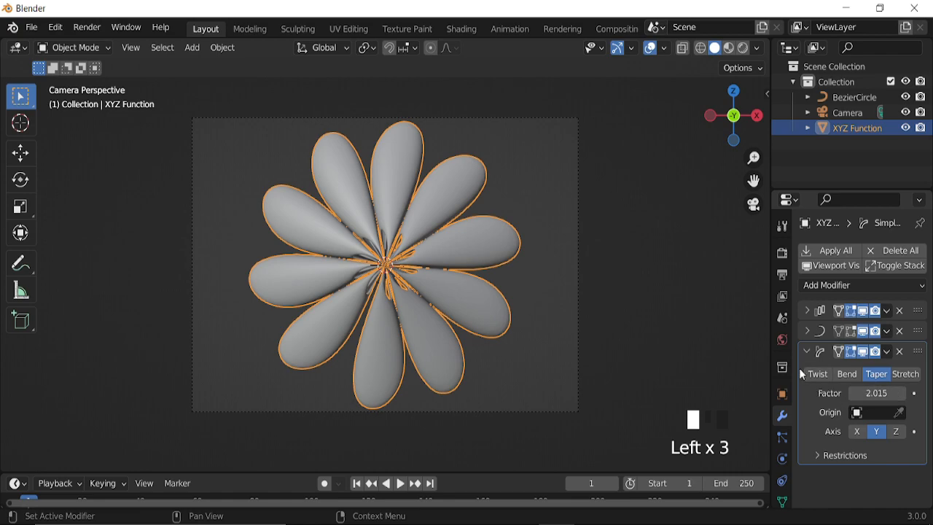
# Change the Curve modifier's deform axis to X and check the petals up close.
pyautogui.click(808, 331)
pyautogui.click(869, 372)
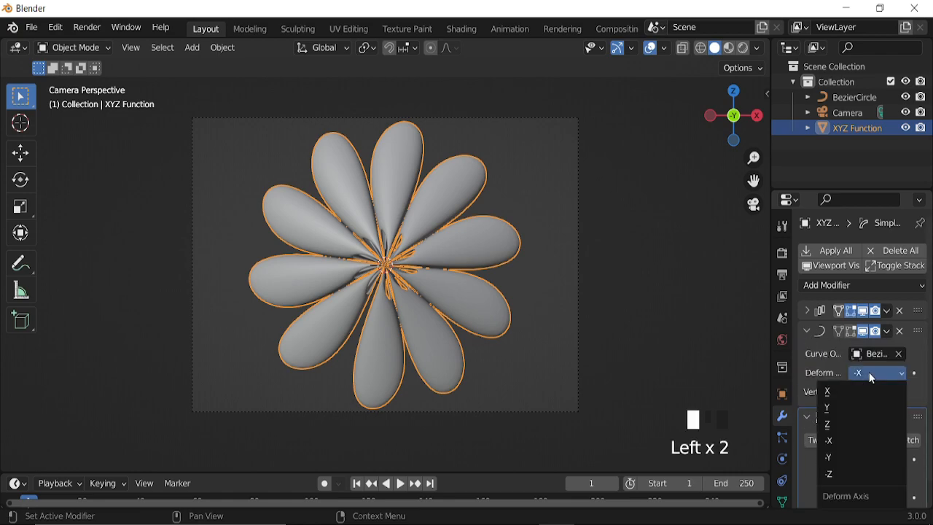
pyautogui.click(834, 391)
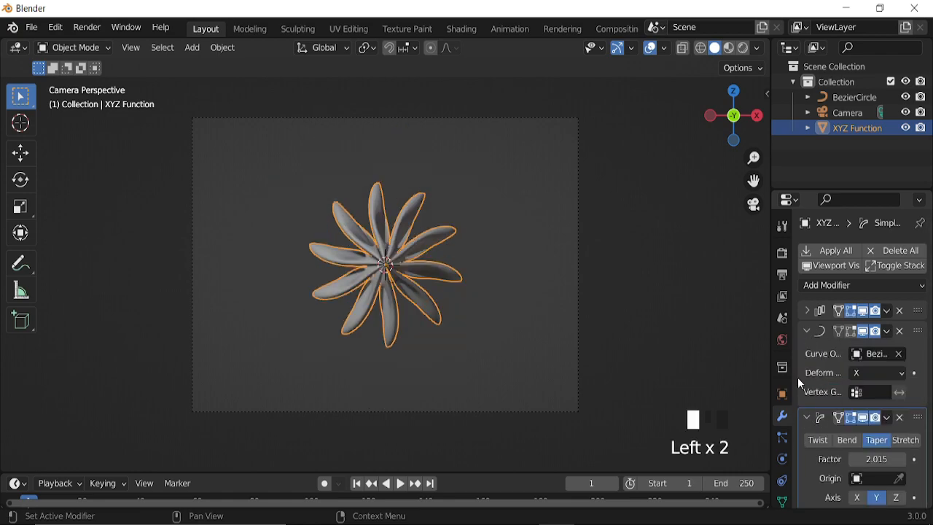
pyautogui.scroll(6, 428, 270)
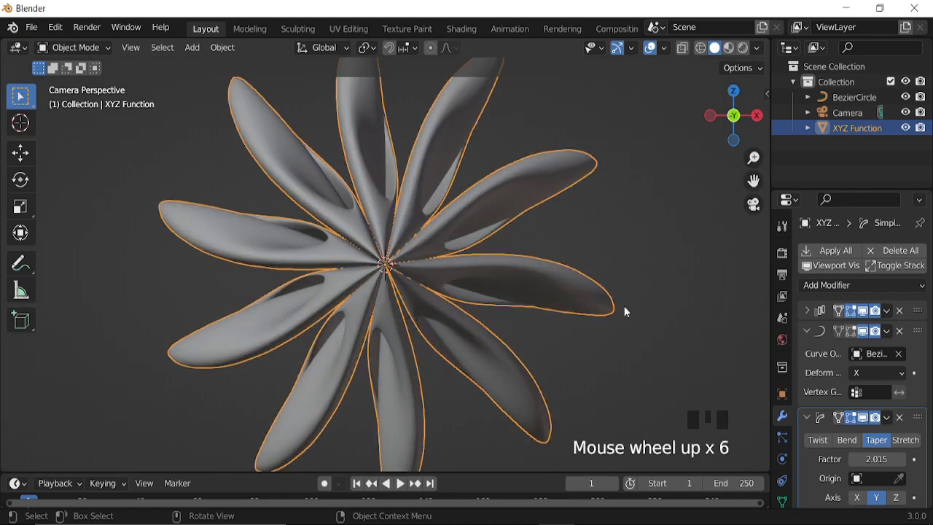
# Set the Simple Deform taper factor to 1.900.
pyautogui.click(807, 331)
pyautogui.moveTo(881, 393)
pyautogui.keyDown('shift'); pyautogui.mouseDown()
pyautogui.moveTo(851, 393)
pyautogui.moveTo(868, 393)
pyautogui.mouseUp(); pyautogui.keyUp('shift')
pyautogui.scroll(-4, 625, 204)
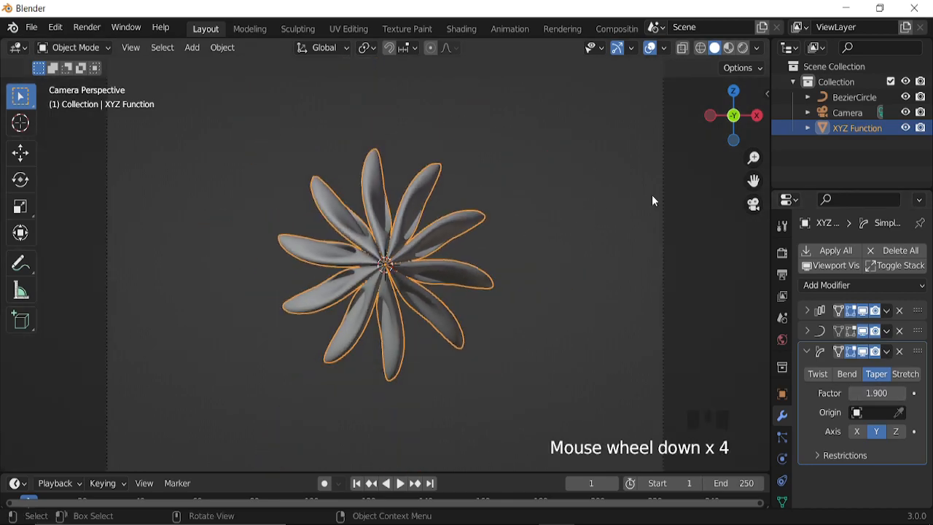
# Set the camera's focal length to 78.7 mm so the flower fills more of the frame.
pyautogui.scroll(-4, 573, 262)
pyautogui.click(846, 113)
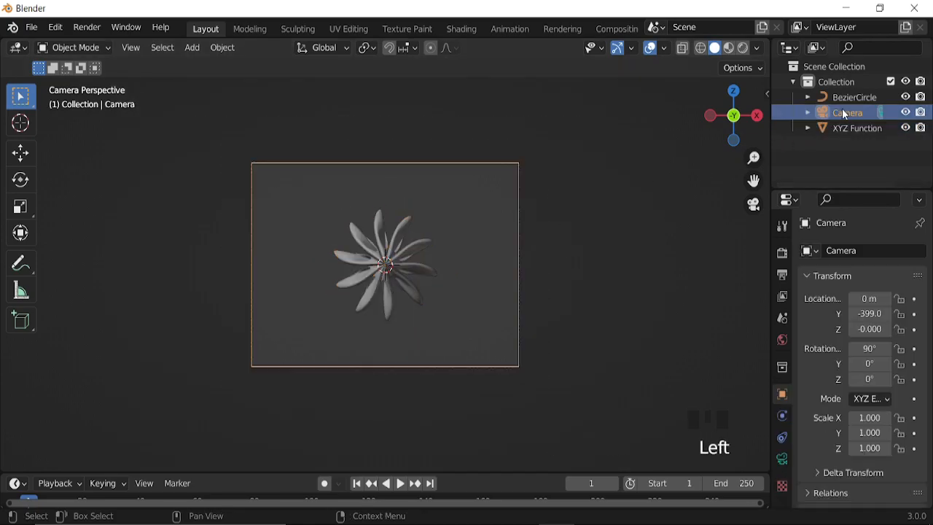
pyautogui.click(782, 460)
pyautogui.keyDown('shift'); pyautogui.moveTo(872, 323); pyautogui.dragTo(918, 323); pyautogui.keyUp('shift')
# Select the flower surface, show the viewport in Rendered shading and split it into two side-by-side areas.
pyautogui.click(438, 263)
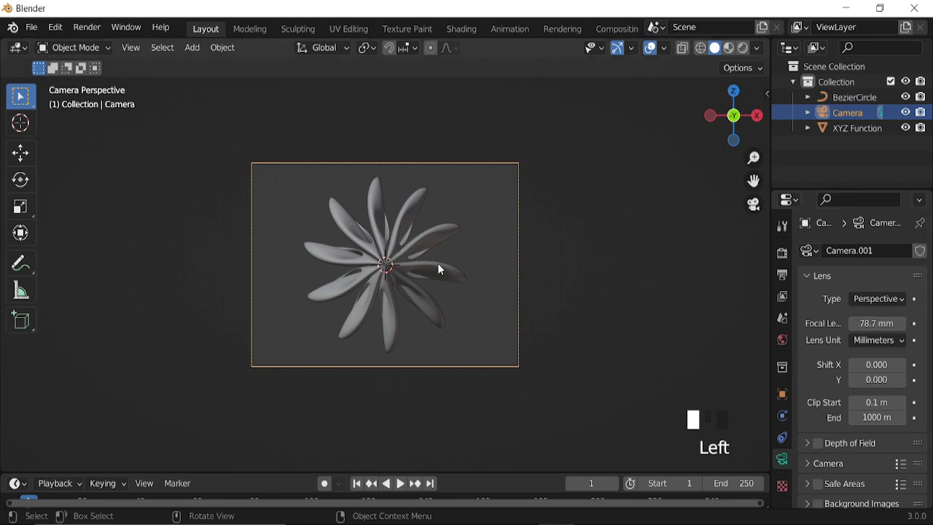
pyautogui.click(744, 49)
pyautogui.moveTo(767, 38); pyautogui.dragTo(389, 50)
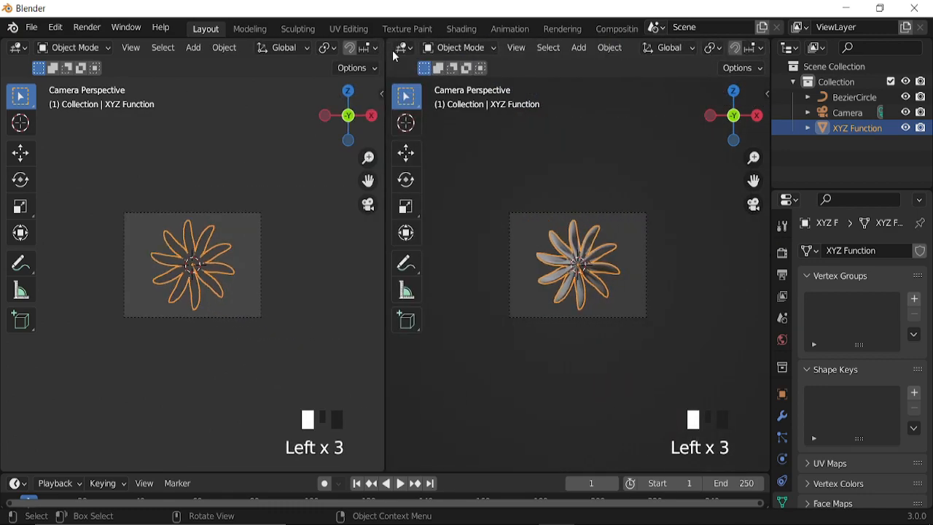
# Turn the second viewport into a Shader Editor without its sidebar and create a new material for the flower surface.
pyautogui.click(405, 48)
pyautogui.click(430, 190)
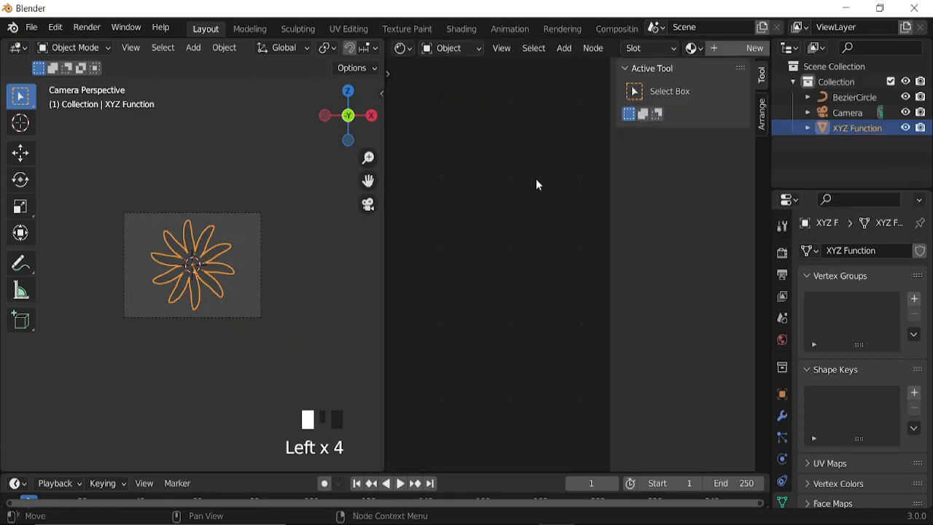
pyautogui.press('n')
pyautogui.moveTo(762, 45); pyautogui.dragTo(616, 45, button='middle')
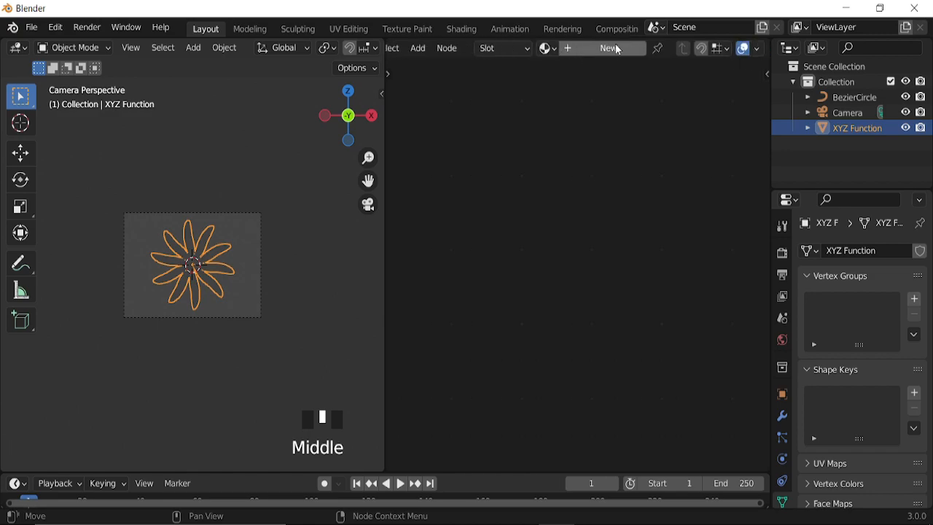
pyautogui.click(618, 49)
pyautogui.scroll(5, 244, 244)
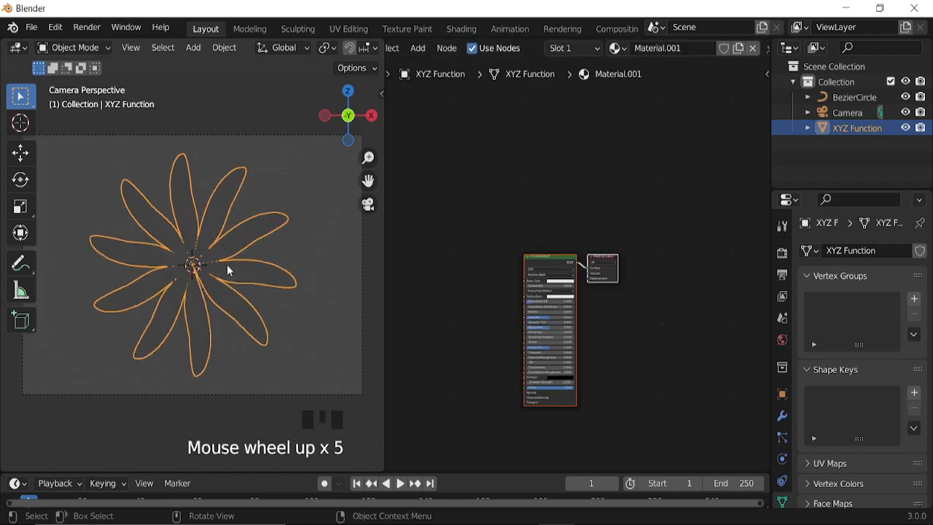
# Set the world background strength to 0 and hide the overlays in the rendered viewport.
pyautogui.click(782, 416)
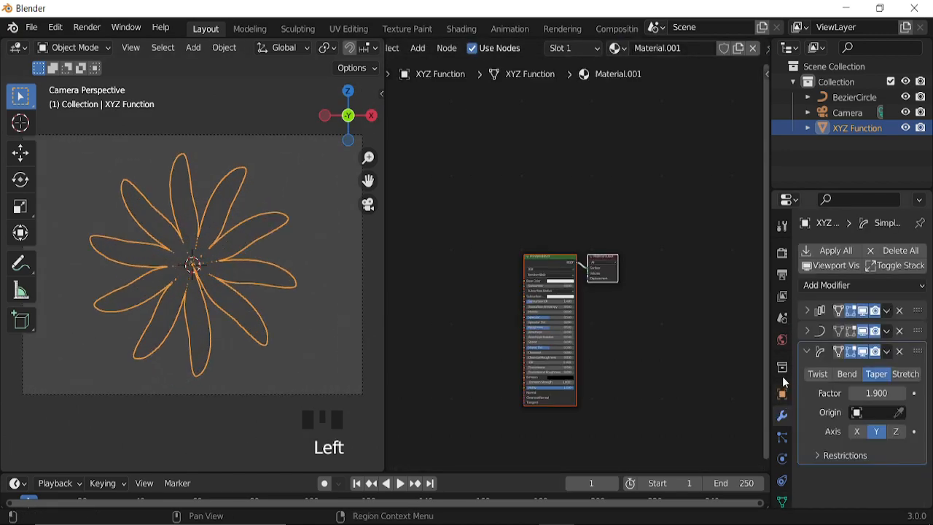
pyautogui.click(784, 340)
pyautogui.click(884, 372)
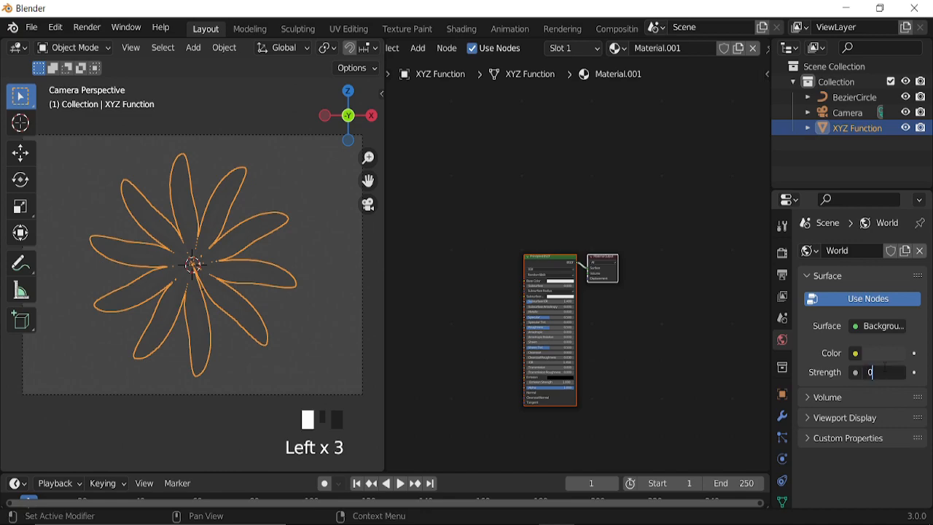
pyautogui.press('Return')
pyautogui.moveTo(350, 48); pyautogui.dragTo(204, 49, button='middle')
pyautogui.click(282, 48)
# Add an Emission node beside the Principled BSDF in the flower's material.
pyautogui.moveTo(554, 430); pyautogui.dragTo(563, 318, button='middle')
pyautogui.scroll(1, 589, 300)
pyautogui.hotkey('shift', 'a')
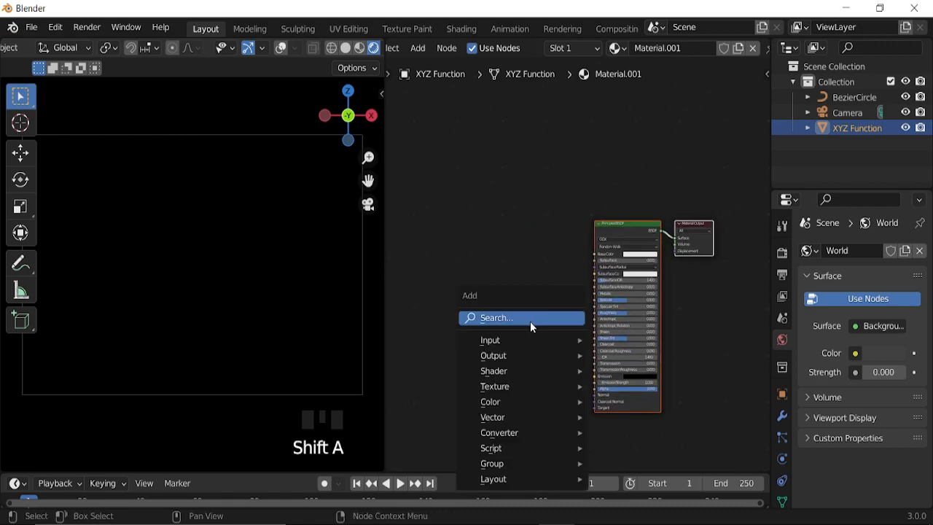
pyautogui.click(525, 321)
pyautogui.write('em')
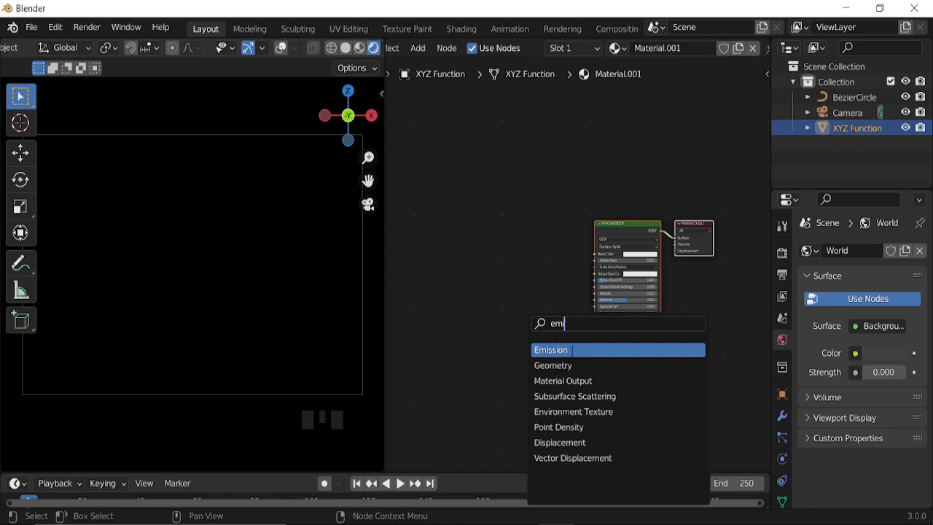
pyautogui.click(572, 351)
pyautogui.click(531, 284)
# Delete the Principled BSDF node and move the Emission node closer to the Material Output.
pyautogui.click(618, 232)
pyautogui.press('x')
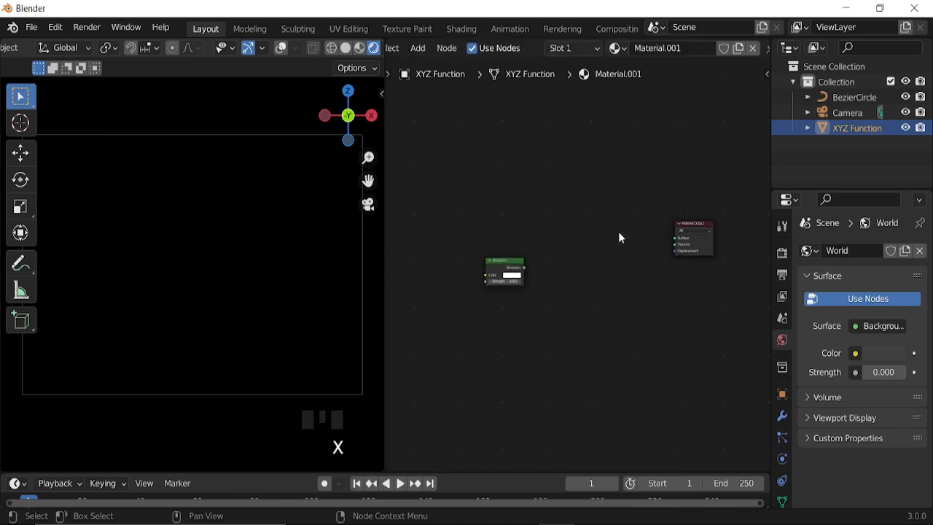
pyautogui.scroll(5, 538, 303)
pyautogui.moveTo(528, 304); pyautogui.dragTo(568, 325, button='middle')
pyautogui.moveTo(536, 274); pyautogui.dragTo(643, 255)
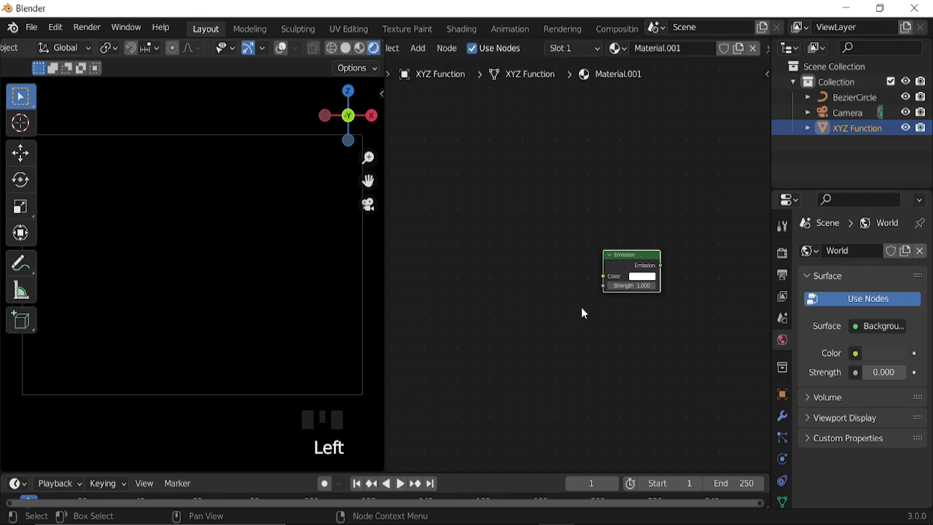
# Add a ColorRamp node before the Emission node and connect its Color output to the Emission's Color input.
pyautogui.hotkey('shift', 'a')
pyautogui.click(538, 318)
pyautogui.write('co')
pyautogui.click(568, 343)
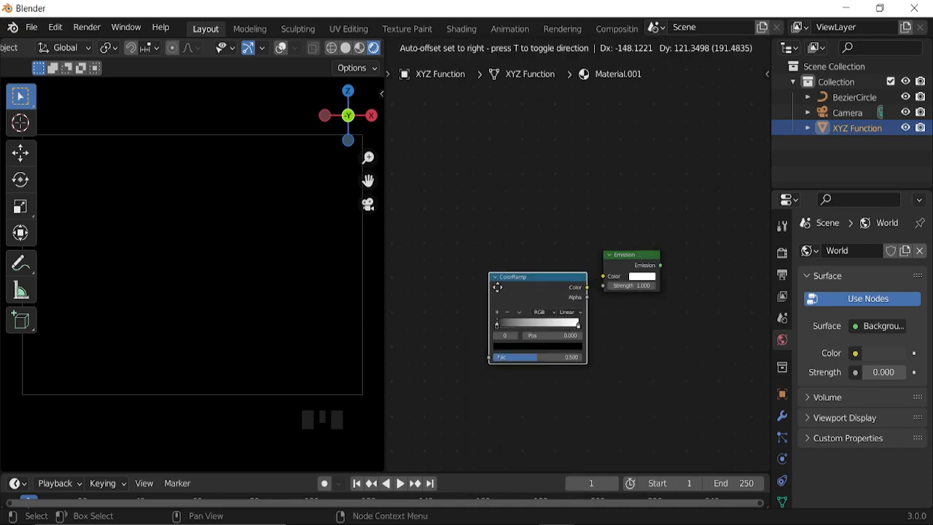
pyautogui.click(536, 277)
pyautogui.moveTo(548, 268); pyautogui.dragTo(602, 276)
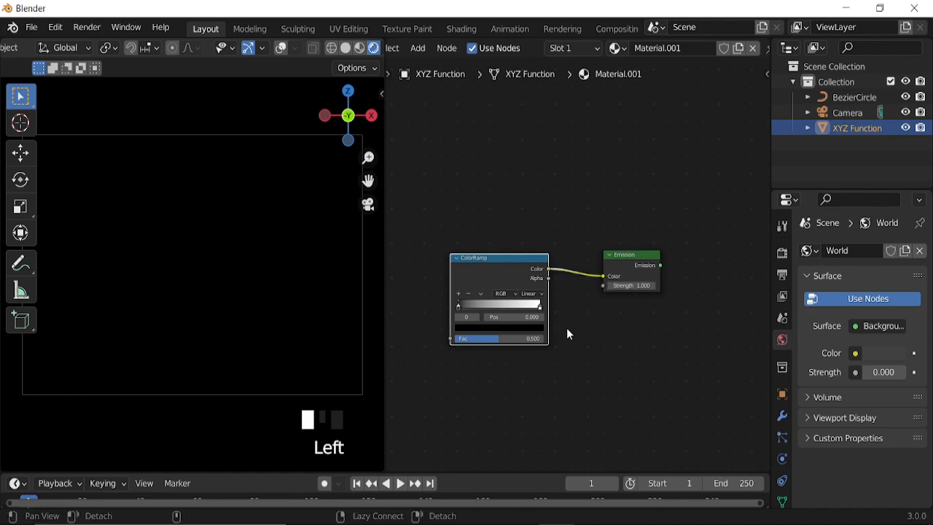
# Add a Gradient Texture node before the ColorRamp and connect its Color output to the ramp's Fac input.
pyautogui.moveTo(574, 324); pyautogui.dragTo(719, 325, button='middle')
pyautogui.hotkey('shift', 'a')
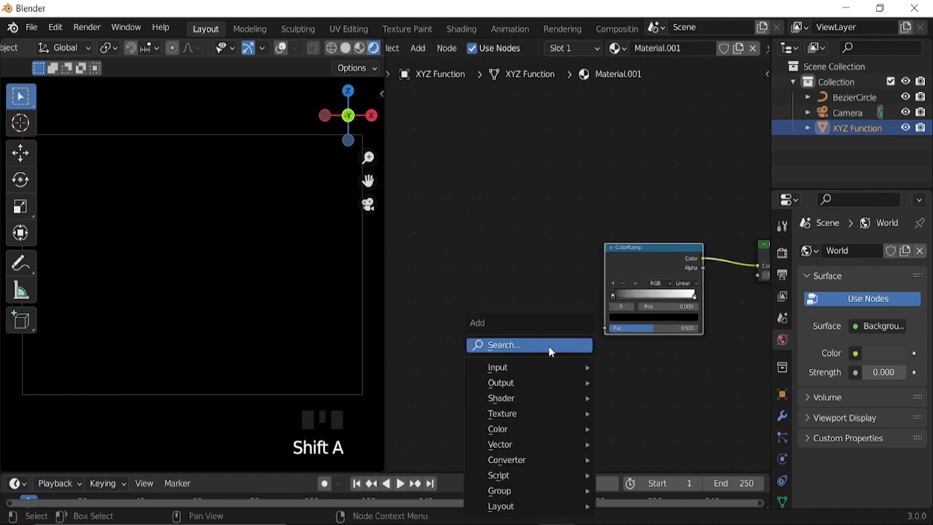
pyautogui.click(549, 345)
pyautogui.write('gra')
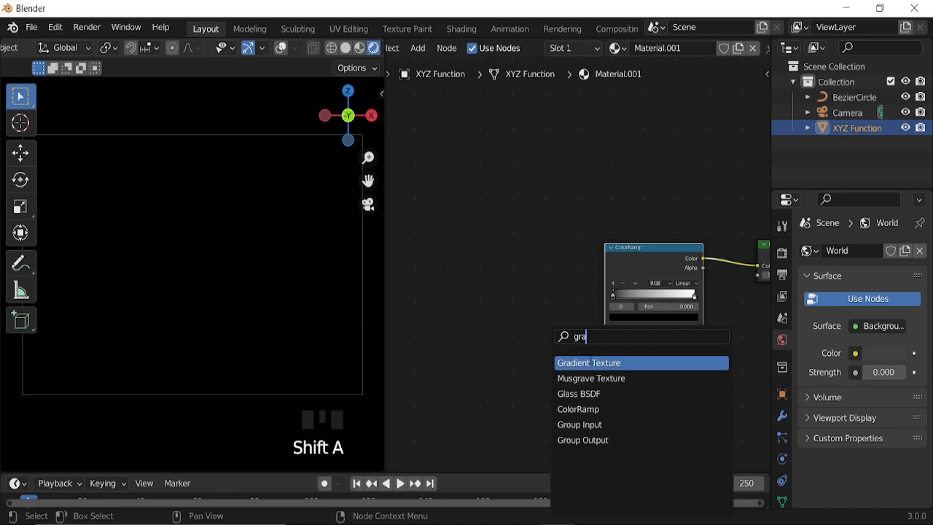
pyautogui.click(591, 362)
pyautogui.click(522, 291)
pyautogui.moveTo(525, 291); pyautogui.dragTo(605, 328)
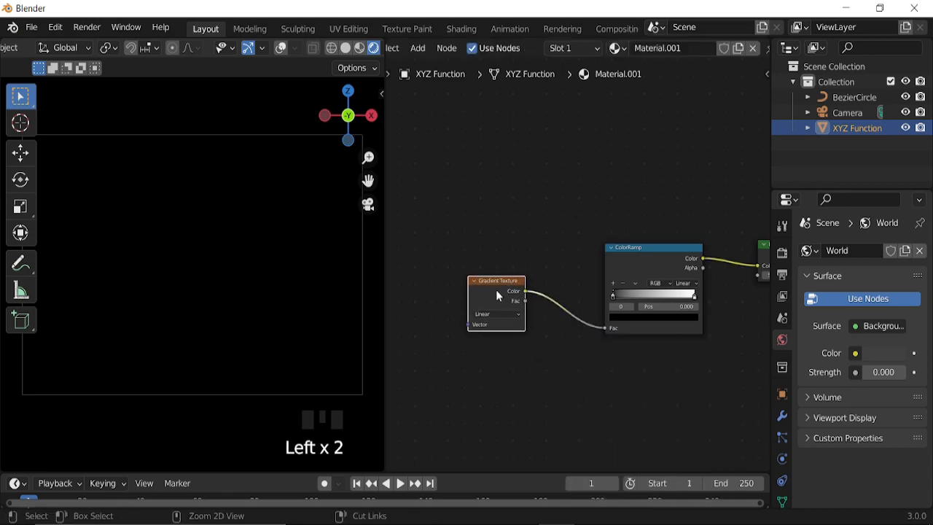
# Add Texture Coordinate and Mapping nodes to the Gradient Texture and connect the Emission output to the Material Output's Surface input.
pyautogui.hotkey('ctrl', 't')
pyautogui.moveTo(630, 355); pyautogui.dragTo(474, 358, button='middle')
pyautogui.scroll(3, 499, 322)
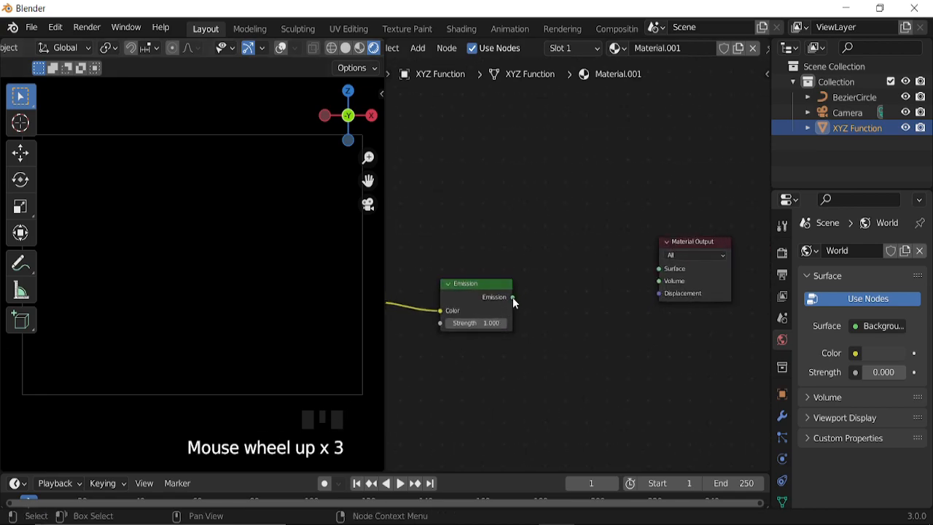
pyautogui.moveTo(513, 297); pyautogui.dragTo(652, 268)
# Set the Gradient Texture node's gradient type to Spherical.
pyautogui.moveTo(496, 356); pyautogui.dragTo(617, 315, button='middle')
pyautogui.scroll(4, 646, 331)
pyautogui.click(596, 278)
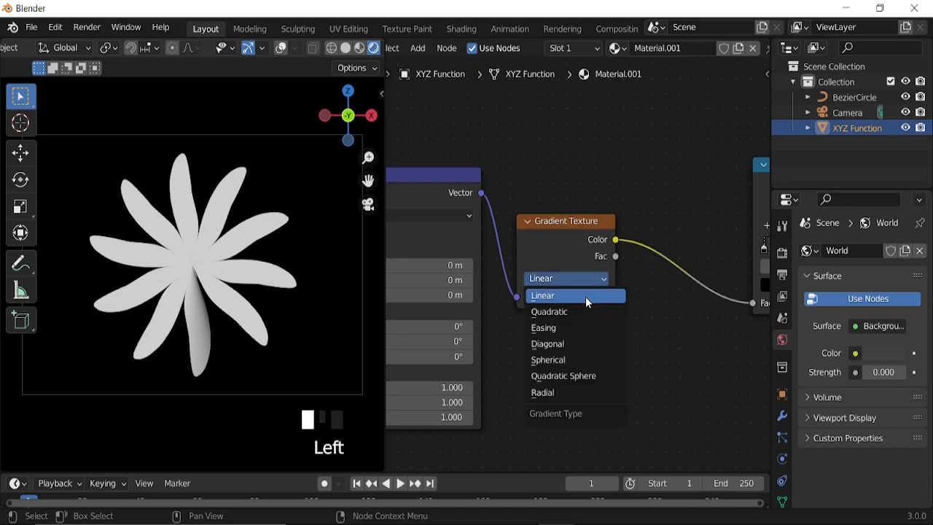
pyautogui.click(565, 360)
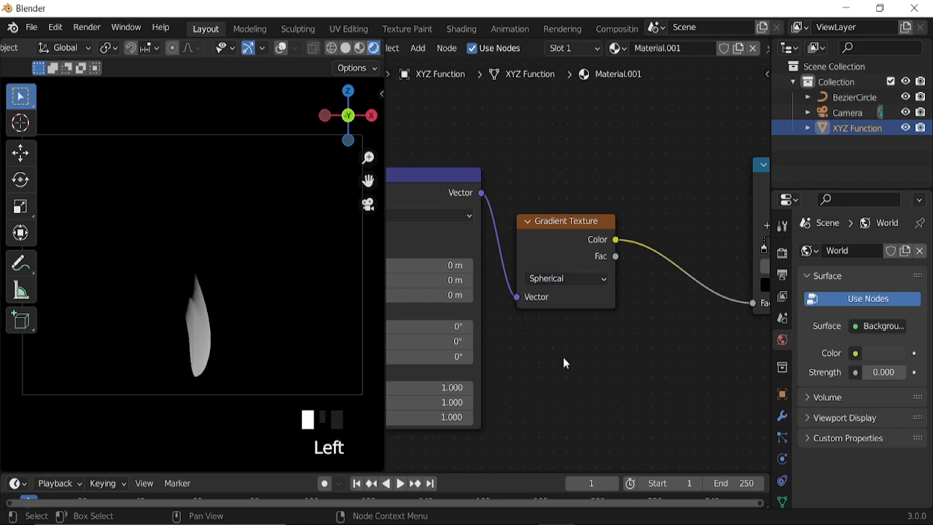
# Add a blue middle stop (H 0.642, S 0.953) to the ColorRamp, moving the black stop to 0.127 and the white stop to 0.826.
pyautogui.moveTo(703, 299); pyautogui.dragTo(467, 271, button='middle')
pyautogui.click(486, 253)
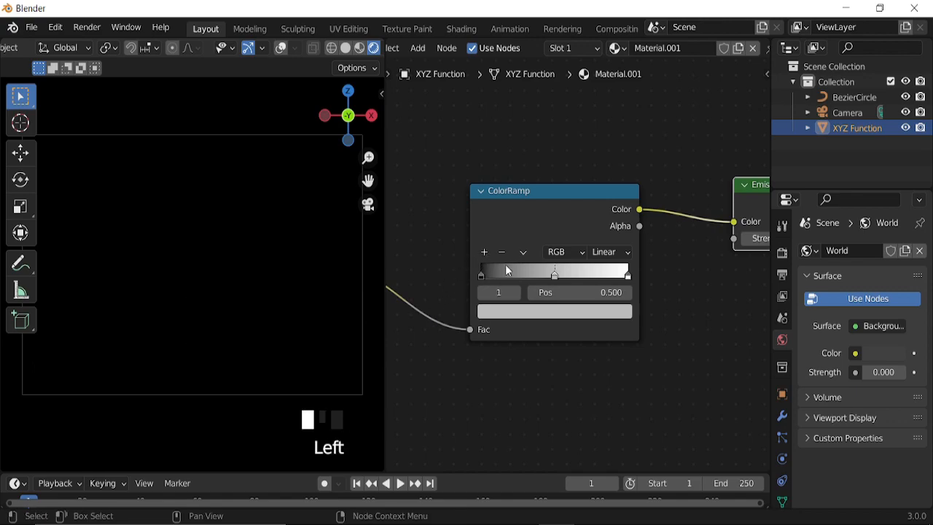
pyautogui.click(553, 276)
pyautogui.click(561, 316)
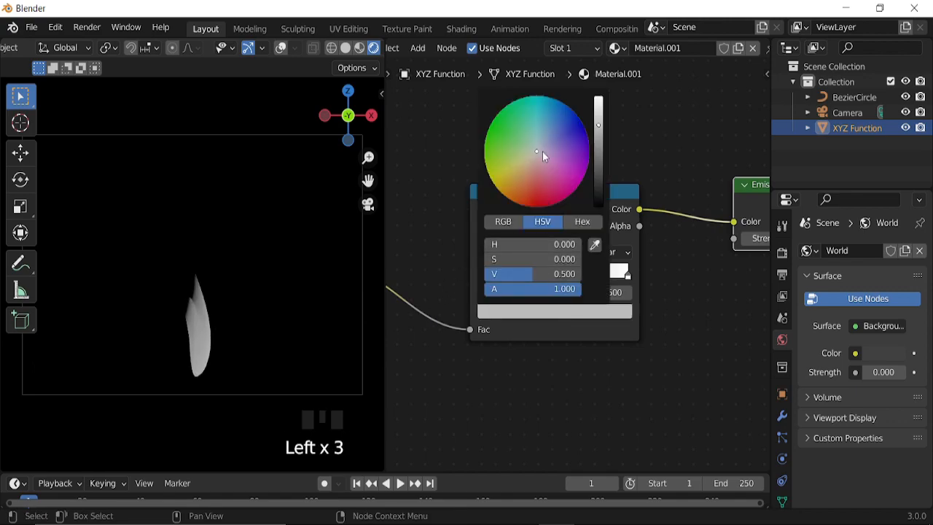
pyautogui.click(563, 123)
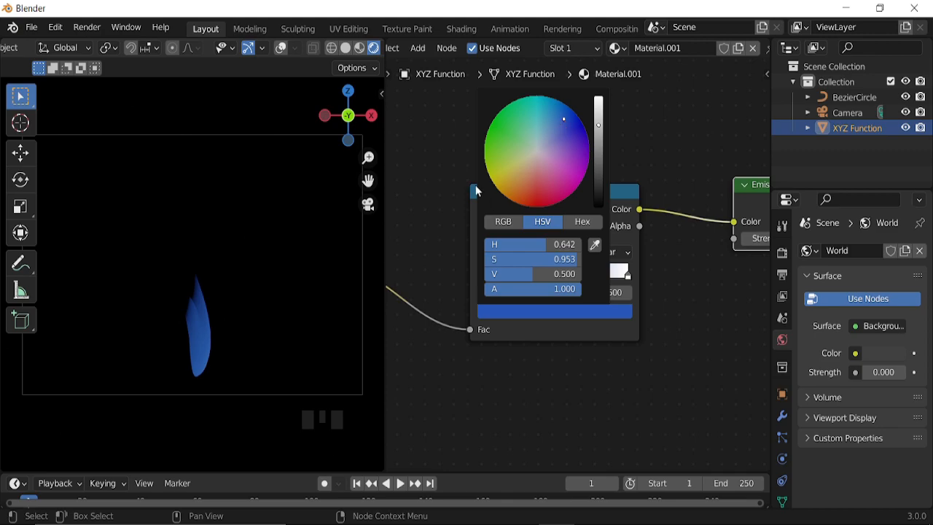
pyautogui.moveTo(481, 276)
pyautogui.mouseDown()
pyautogui.moveTo(534, 279)
pyautogui.moveTo(498, 277)
pyautogui.mouseUp()
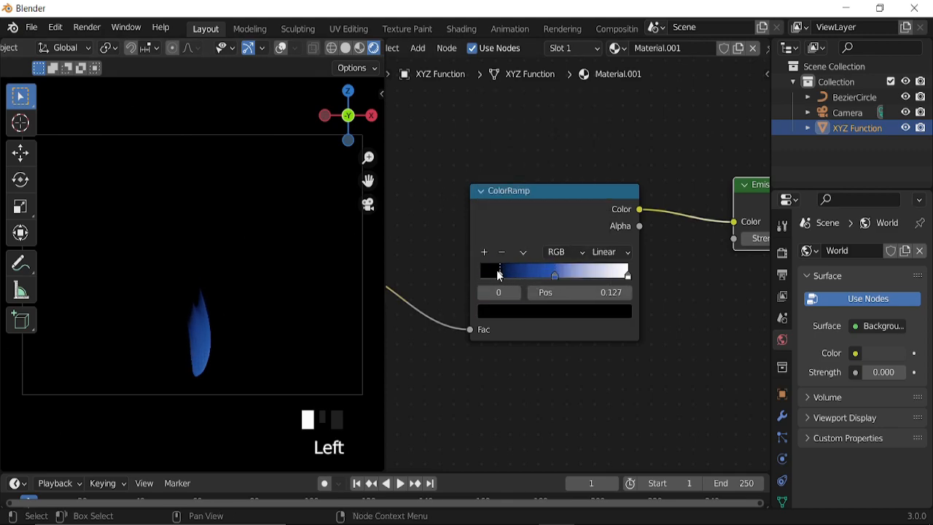
pyautogui.click(625, 275)
# Set the Mapping node's Y rotation to 90°, X location to -0.46 m and Z scale to 1.800.
pyautogui.moveTo(531, 350); pyautogui.dragTo(609, 350, button='middle')
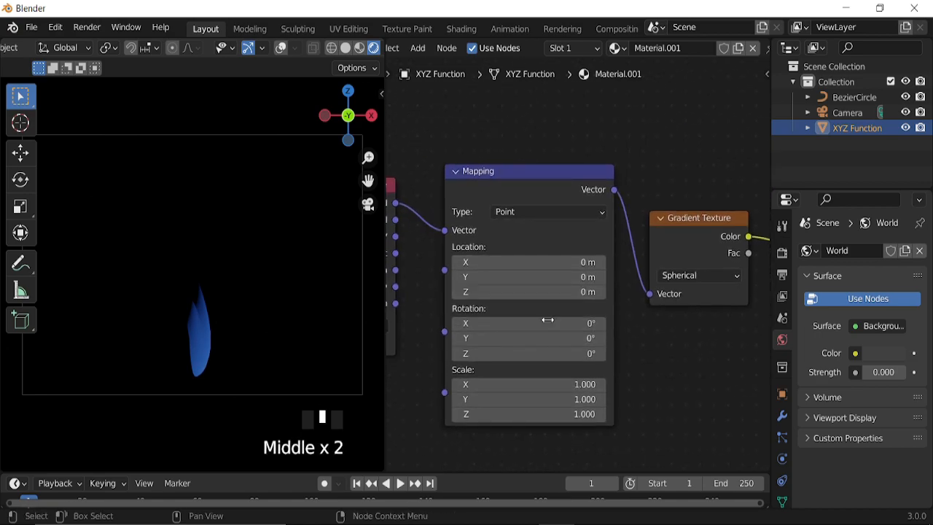
pyautogui.click(544, 339)
pyautogui.write('90')
pyautogui.press('Return')
pyautogui.keyDown('shift'); pyautogui.moveTo(536, 263); pyautogui.dragTo(503, 262); pyautogui.keyUp('shift')
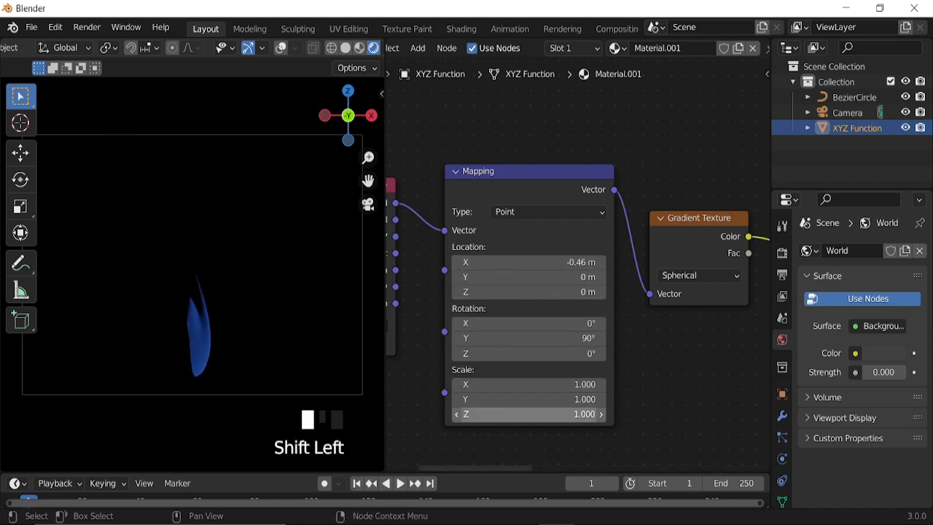
pyautogui.moveTo(529, 414); pyautogui.dragTo(576, 414)
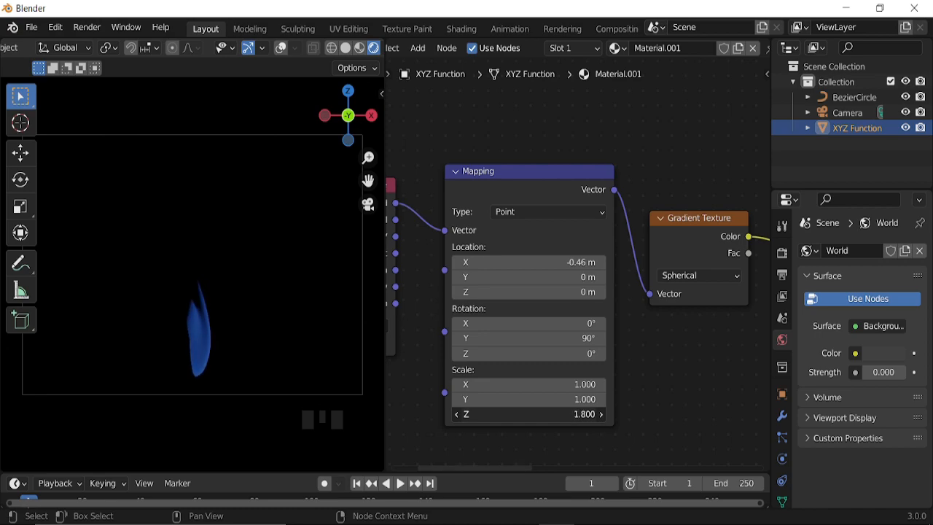
# Set the ColorRamp's interpolation to B-Spline.
pyautogui.scroll(-6, 700, 283)
pyautogui.moveTo(701, 284); pyautogui.dragTo(425, 291, button='middle')
pyautogui.scroll(4, 590, 245)
pyautogui.click(592, 241)
pyautogui.click(588, 298)
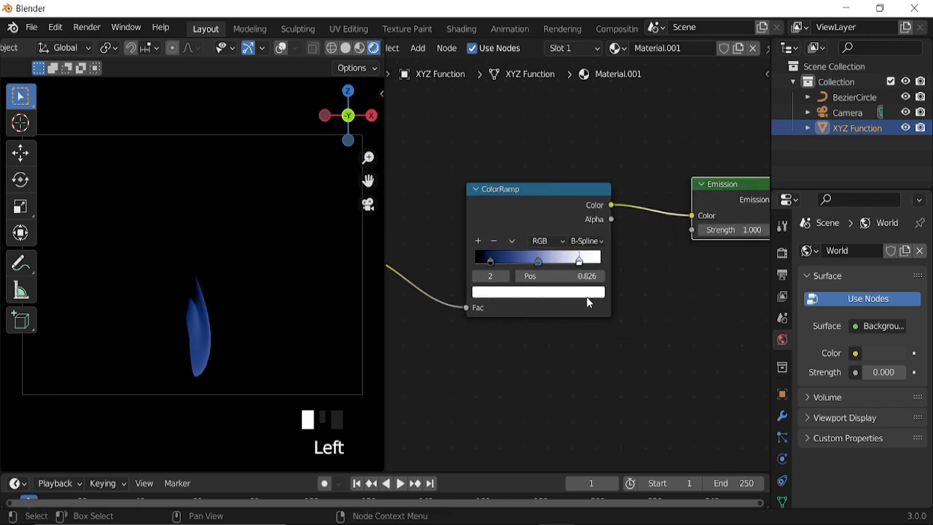
# Set the Mapping node's Y location to -0.31 m, then try a Z rotation of -25° and undo it.
pyautogui.moveTo(500, 339); pyautogui.dragTo(415, 319, button='middle')
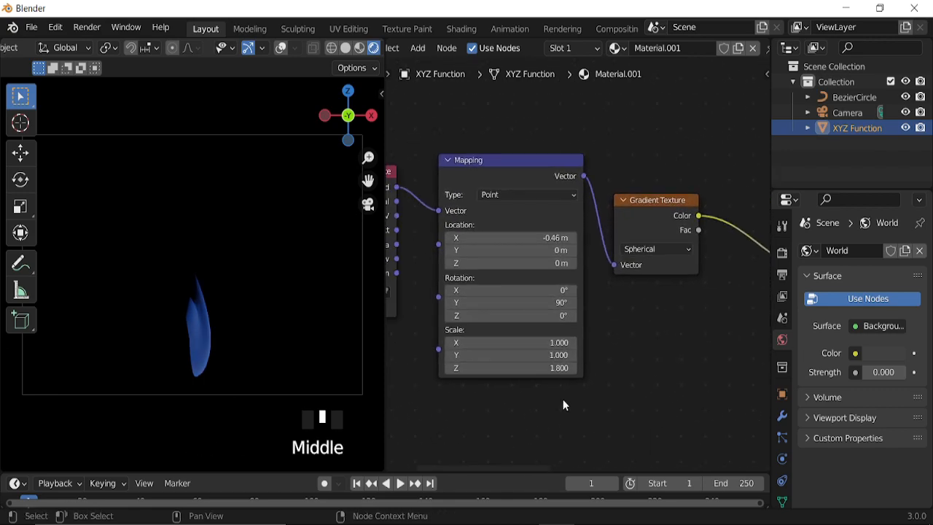
pyautogui.scroll(5, 557, 357)
pyautogui.moveTo(506, 244); pyautogui.dragTo(521, 262)
pyautogui.hotkey('ctrl', 'z')
pyautogui.moveTo(501, 340); pyautogui.dragTo(566, 351)
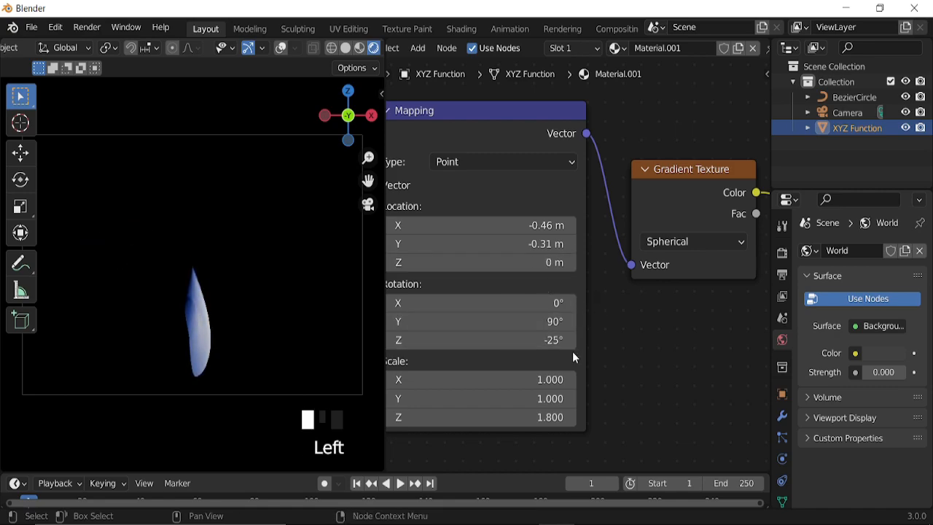
pyautogui.hotkey('ctrl', 'z')
# Set the Mapping node's X scale to -0.020 and its Z scale to 3.690.
pyautogui.moveTo(492, 381); pyautogui.dragTo(467, 381)
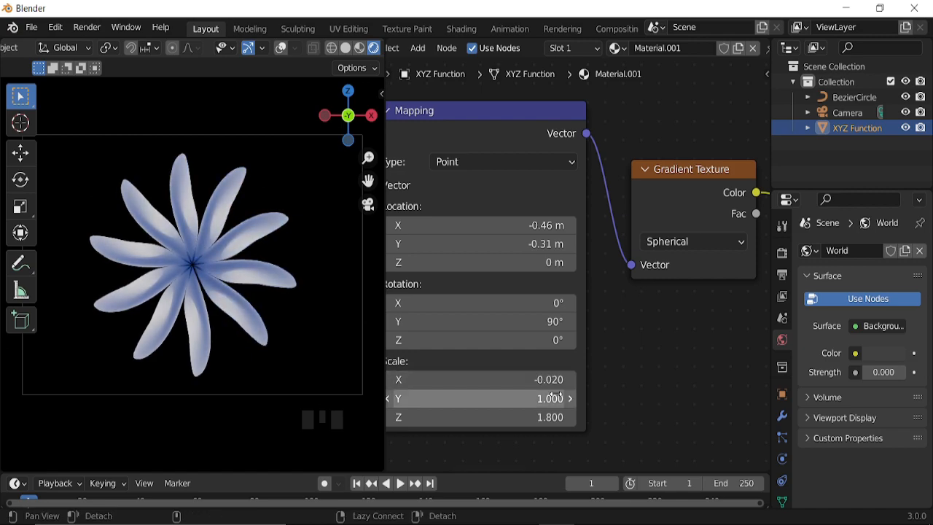
pyautogui.moveTo(555, 403); pyautogui.dragTo(621, 370, button='middle')
pyautogui.moveTo(617, 383)
pyautogui.keyDown('shift'); pyautogui.mouseDown()
pyautogui.moveTo(596, 384)
pyautogui.moveTo(614, 383)
pyautogui.mouseUp(); pyautogui.keyUp('shift')
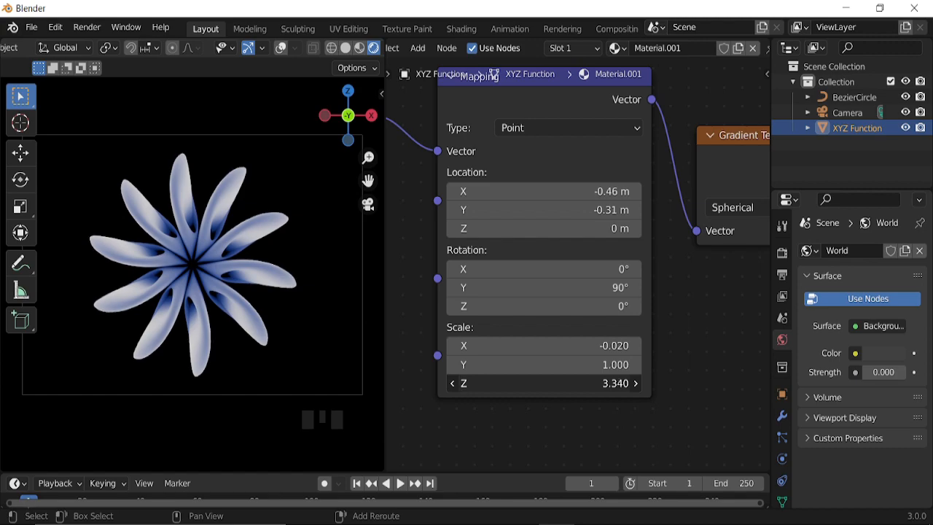
pyautogui.keyDown('shift'); pyautogui.moveTo(614, 384); pyautogui.dragTo(665, 383); pyautogui.keyUp('shift')
pyautogui.moveTo(606, 383)
pyautogui.mouseDown()
pyautogui.moveTo(629, 383)
pyautogui.moveTo(559, 383)
pyautogui.mouseUp()
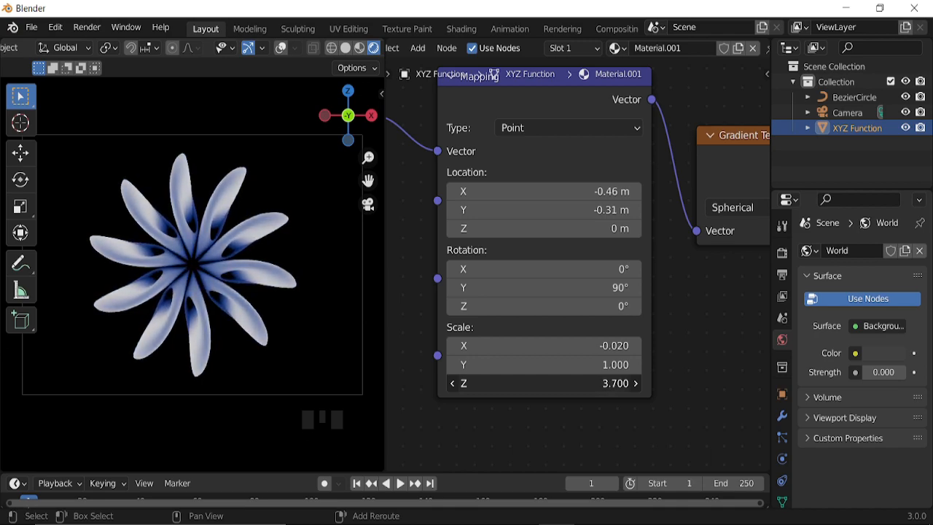
pyautogui.moveTo(559, 384); pyautogui.dragTo(559, 383)
# Adjust the ColorRamp's stops, placing the blue middle stop at 0.551.
pyautogui.scroll(-5, 693, 277)
pyautogui.moveTo(708, 271); pyautogui.dragTo(367, 370, button='middle')
pyautogui.moveTo(553, 298)
pyautogui.mouseDown()
pyautogui.moveTo(652, 298)
pyautogui.moveTo(588, 295)
pyautogui.moveTo(599, 295)
pyautogui.mouseUp()
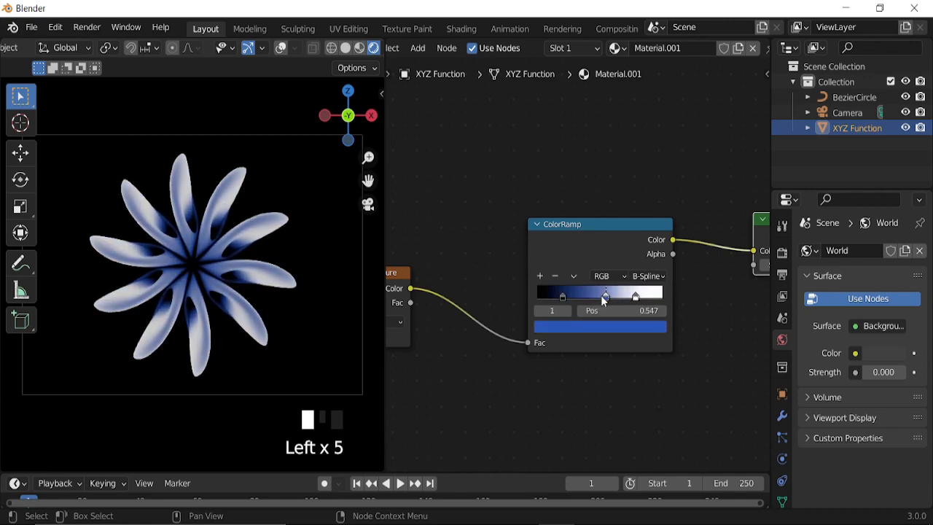
# Set the Mapping node's Y location to -1.01 m.
pyautogui.moveTo(465, 331); pyautogui.dragTo(642, 362, button='middle')
pyautogui.moveTo(605, 389); pyautogui.dragTo(637, 363, button='middle')
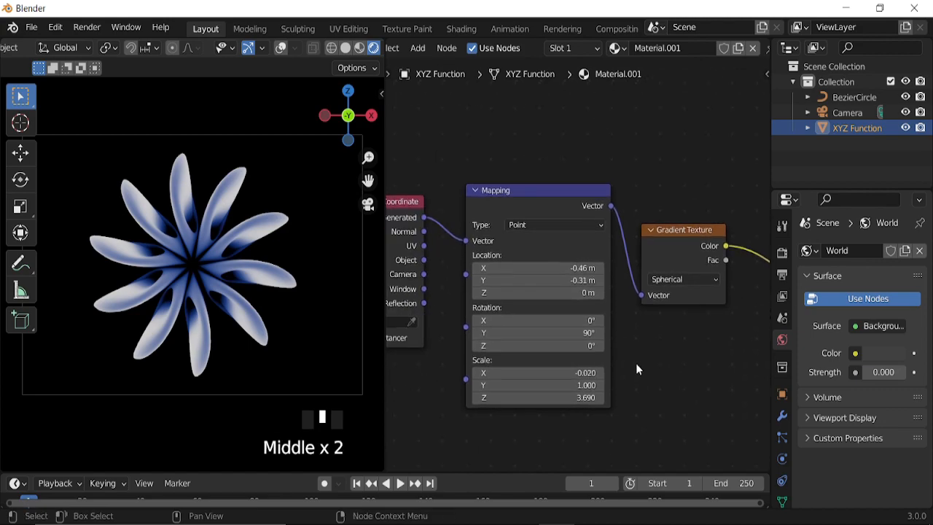
pyautogui.scroll(4, 580, 248)
pyautogui.keyDown('shift'); pyautogui.moveTo(532, 286); pyautogui.dragTo(506, 286); pyautogui.keyUp('shift')
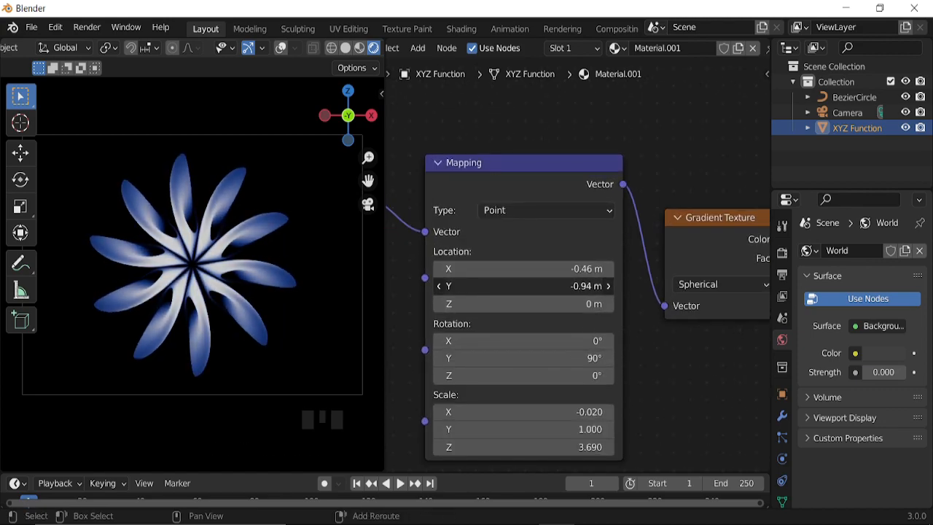
pyautogui.moveTo(573, 362); pyautogui.dragTo(610, 321, button='middle')
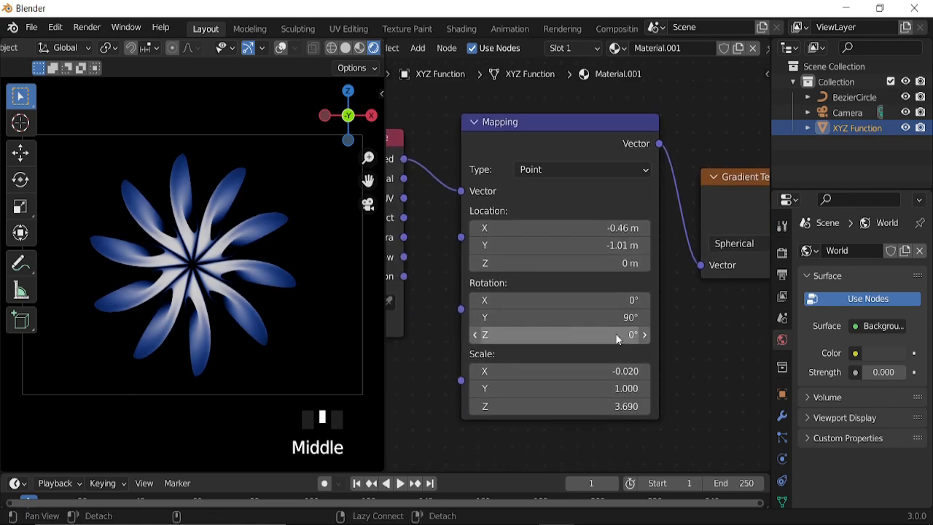
# Try other Y rotations on the Mapping node and return the value to 90°.
pyautogui.keyDown('shift'); pyautogui.moveTo(609, 317); pyautogui.dragTo(610, 318); pyautogui.keyUp('shift')
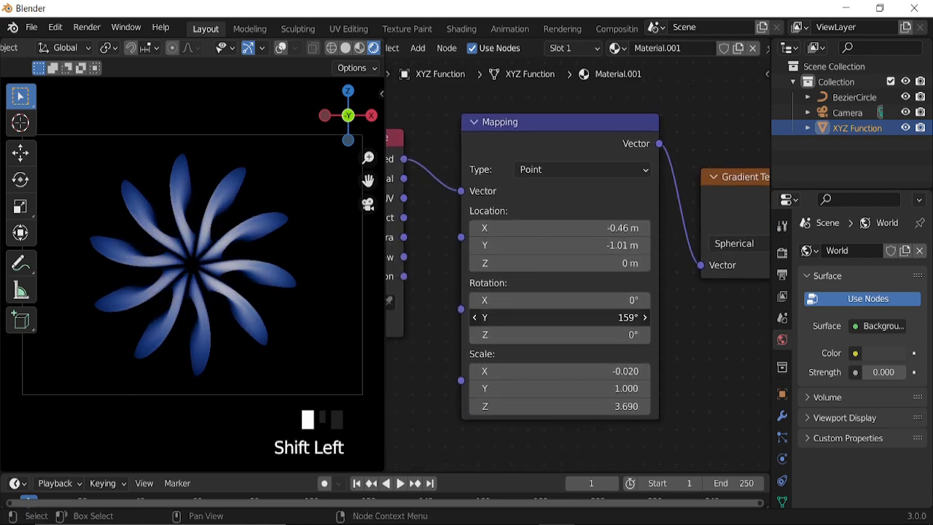
pyautogui.keyDown('shift'); pyautogui.moveTo(582, 317); pyautogui.dragTo(575, 316); pyautogui.keyUp('shift')
pyautogui.click(575, 316)
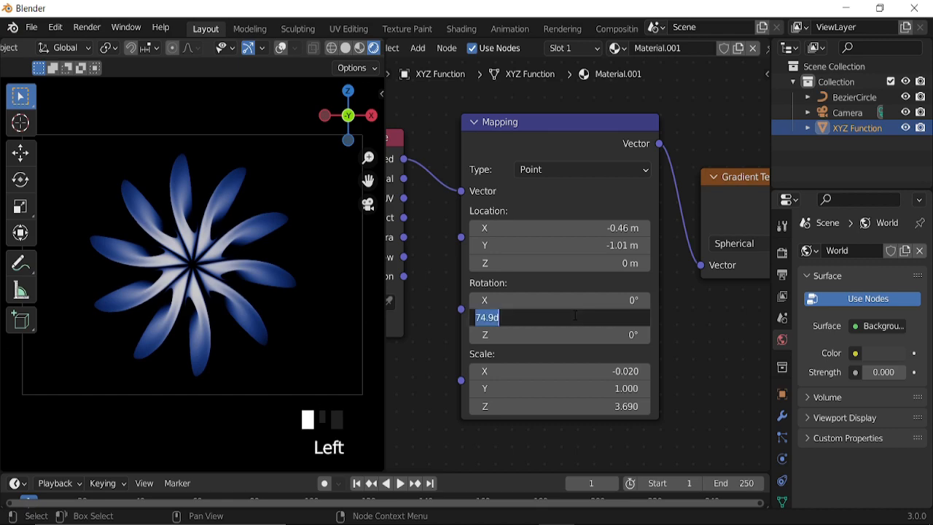
pyautogui.write('90')
pyautogui.press('Return')
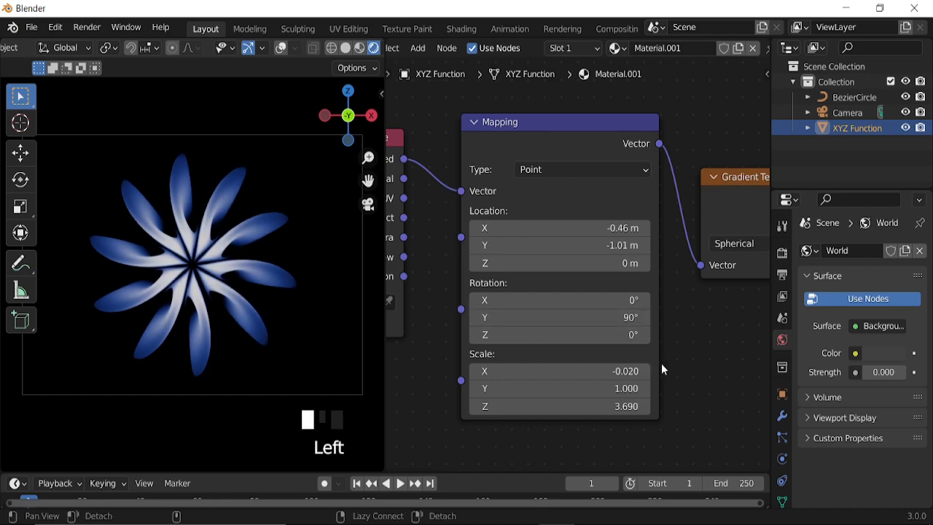
# Set the Mapping node's Y scale to 1.910 and Z scale to 4.000, and inspect the petals up close.
pyautogui.moveTo(658, 369); pyautogui.dragTo(605, 374, button='middle')
pyautogui.scroll(3, 605, 375)
pyautogui.keyDown('shift'); pyautogui.moveTo(618, 340); pyautogui.dragTo(638, 339); pyautogui.keyUp('shift')
pyautogui.keyDown('shift'); pyautogui.moveTo(588, 363); pyautogui.dragTo(689, 363); pyautogui.keyUp('shift')
pyautogui.scroll(5, 311, 331)
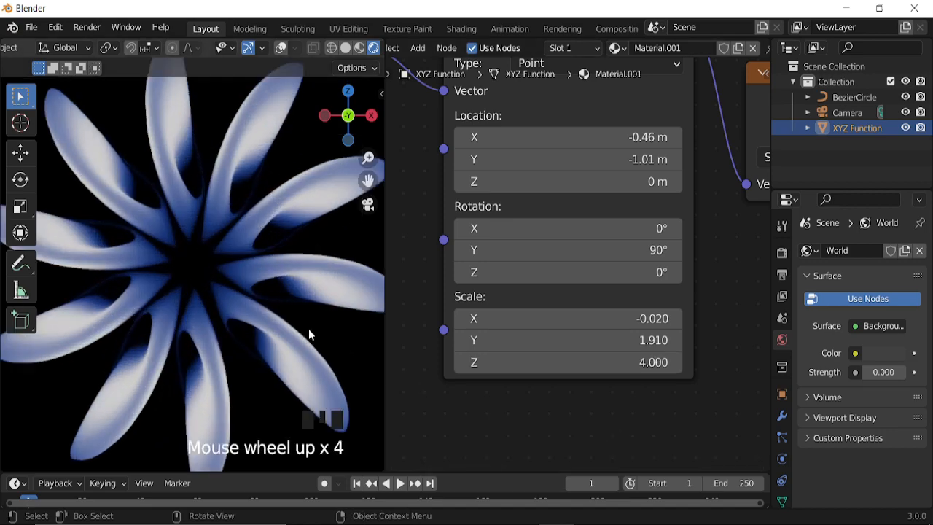
pyautogui.scroll(-5, 280, 282)
# Set the Mapping node's X location to -0.9 m and Y location to -1.06 m, and check the flower's center.
pyautogui.moveTo(569, 292); pyautogui.dragTo(496, 405, button='middle')
pyautogui.keyDown('shift'); pyautogui.moveTo(496, 272); pyautogui.dragTo(477, 250); pyautogui.keyUp('shift')
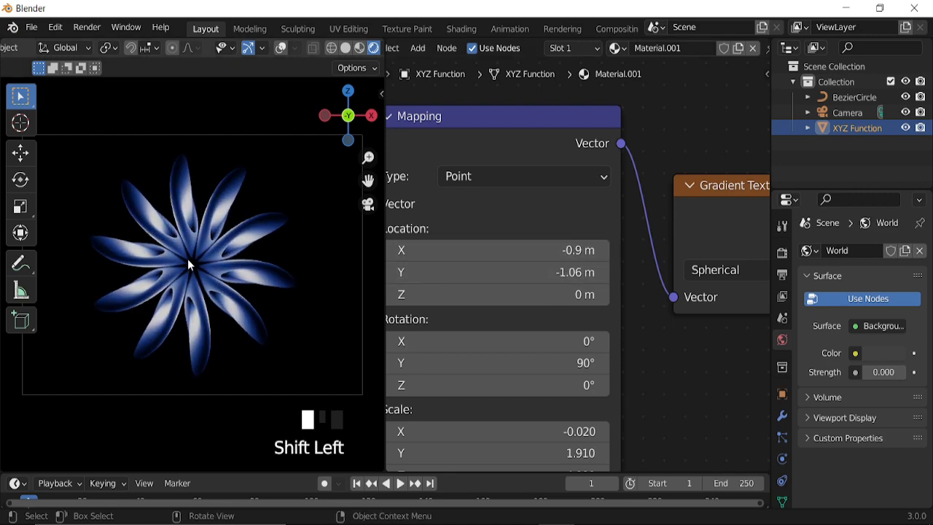
pyautogui.scroll(3, 217, 280)
pyautogui.scroll(-3, 217, 280)
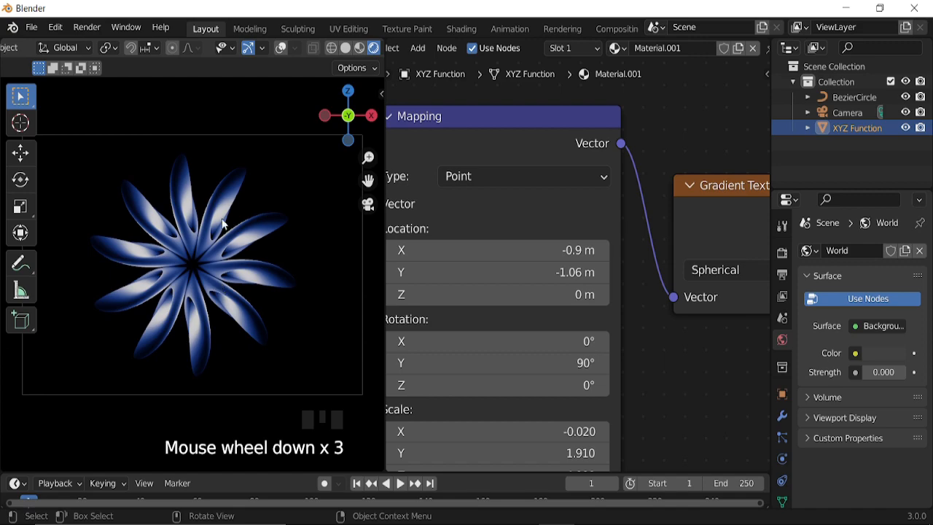
# Enable Ambient Occlusion and Bloom in the Eevee render settings.
pyautogui.click(782, 252)
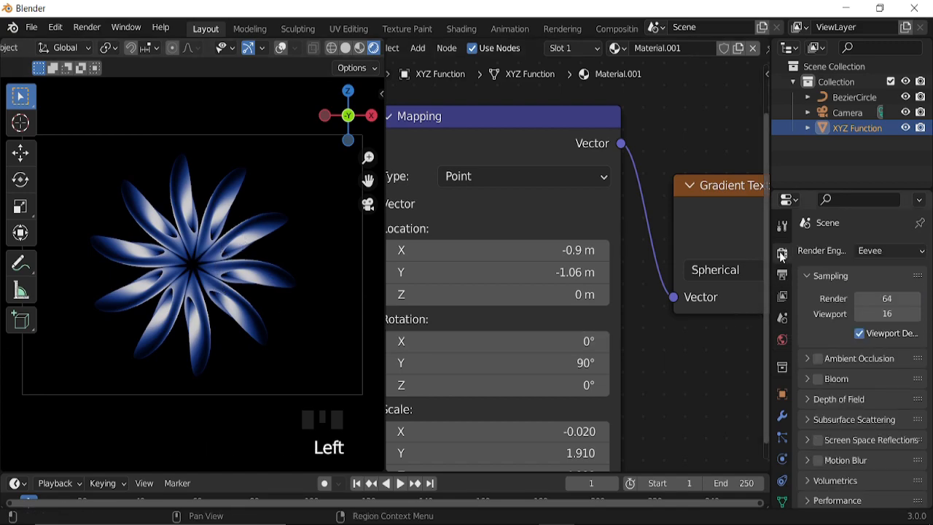
pyautogui.click(818, 379)
pyautogui.scroll(-11, 831, 408)
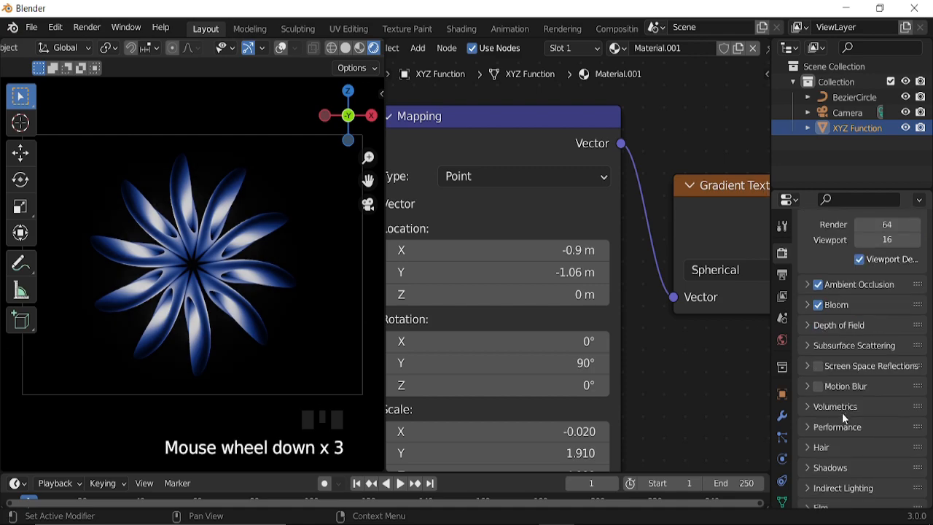
# Set the color management look to High Contrast and the exposure to -1.509.
pyautogui.click(802, 500)
pyautogui.scroll(-7, 864, 417)
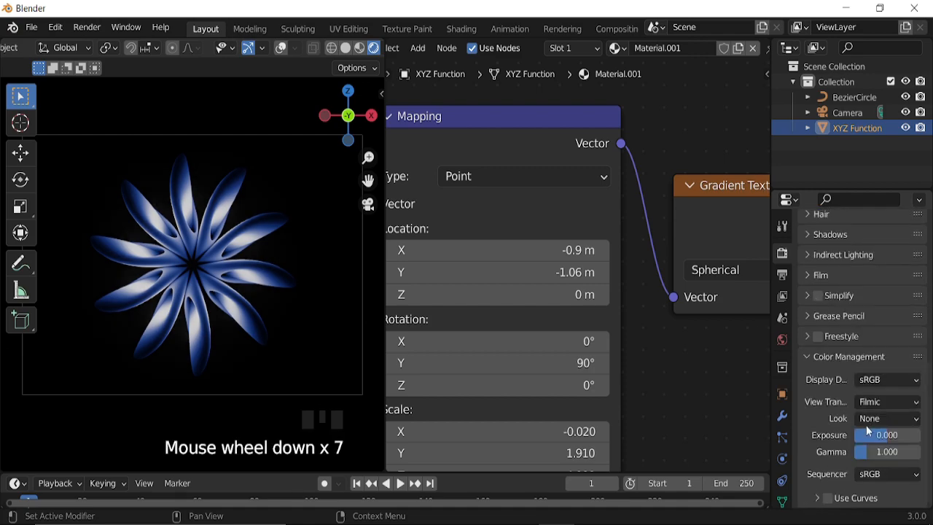
pyautogui.click(875, 419)
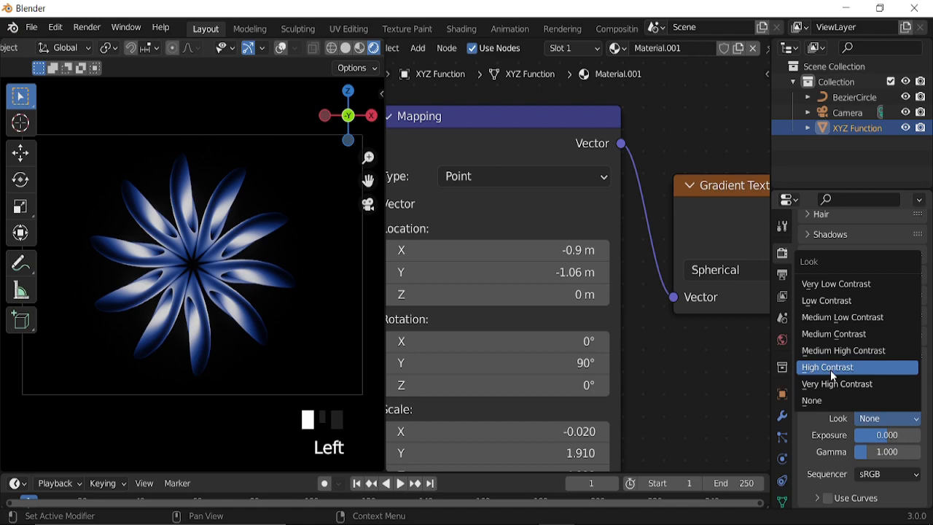
pyautogui.click(831, 370)
pyautogui.scroll(-5, 902, 435)
pyautogui.keyDown('shift'); pyautogui.moveTo(879, 434); pyautogui.dragTo(842, 434); pyautogui.keyUp('shift')
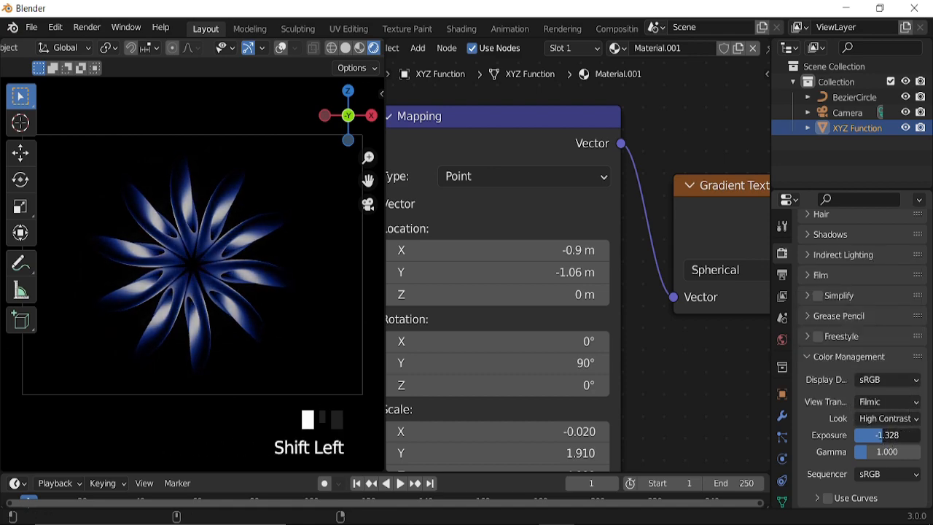
# Set the Emission node's strength to 10.
pyautogui.scroll(-6, 652, 309)
pyautogui.moveTo(653, 309); pyautogui.dragTo(521, 364, button='middle')
pyautogui.click(580, 314)
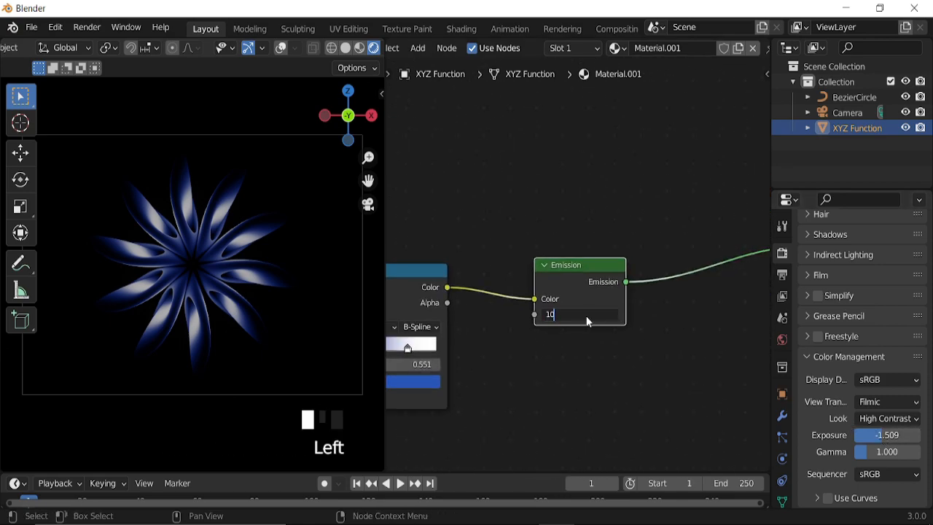
pyautogui.write('10')
pyautogui.press('Return')
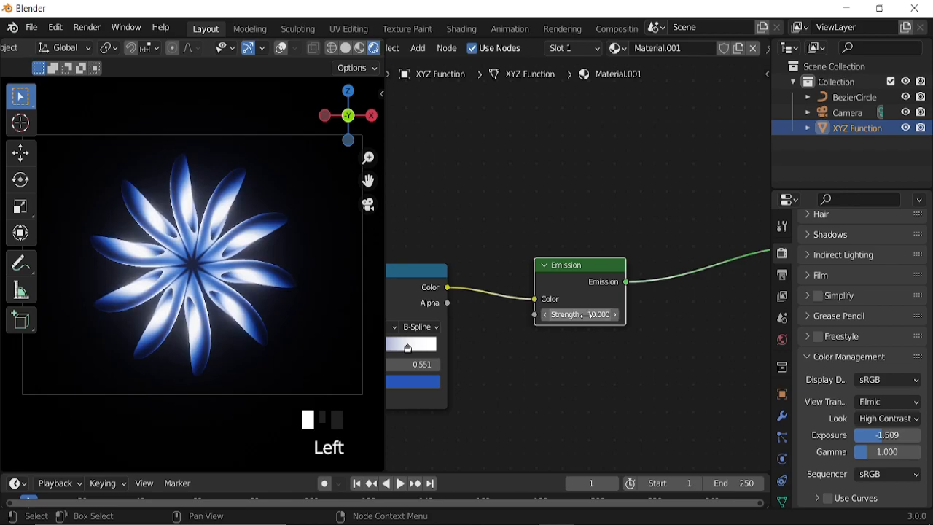
# Join the two editor areas so the 3D viewport replaces the shader editor, showing the whole camera frame.
pyautogui.rightClick(385, 417)
pyautogui.click(374, 452)
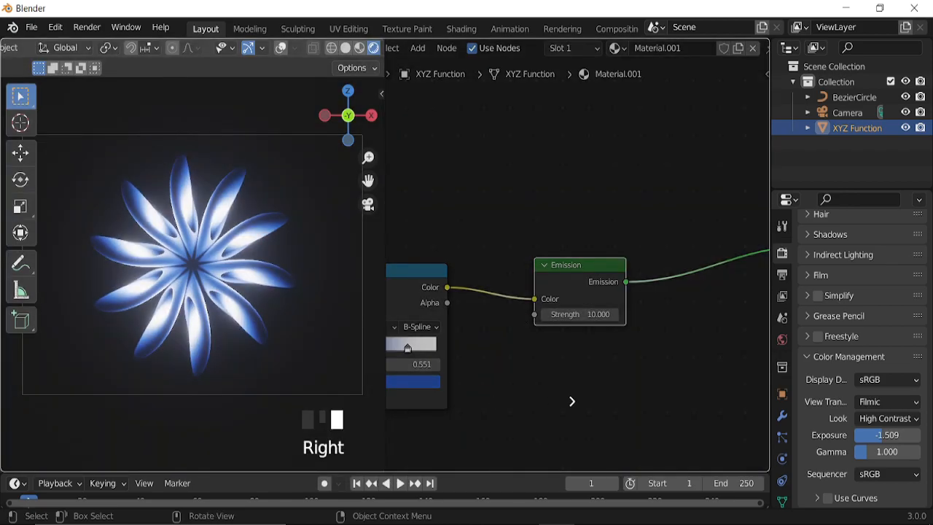
pyautogui.click(537, 369)
pyautogui.scroll(-5, 538, 375)
pyautogui.click(405, 270)
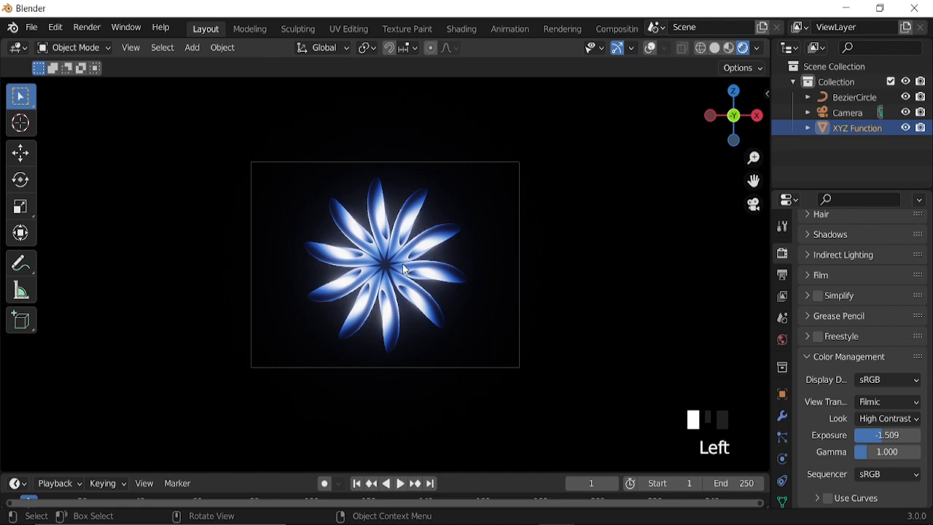
# Show the flower's transform values beside the viewport and enlarge the timeline area.
pyautogui.press('n')
pyautogui.moveTo(486, 470); pyautogui.dragTo(505, 398)
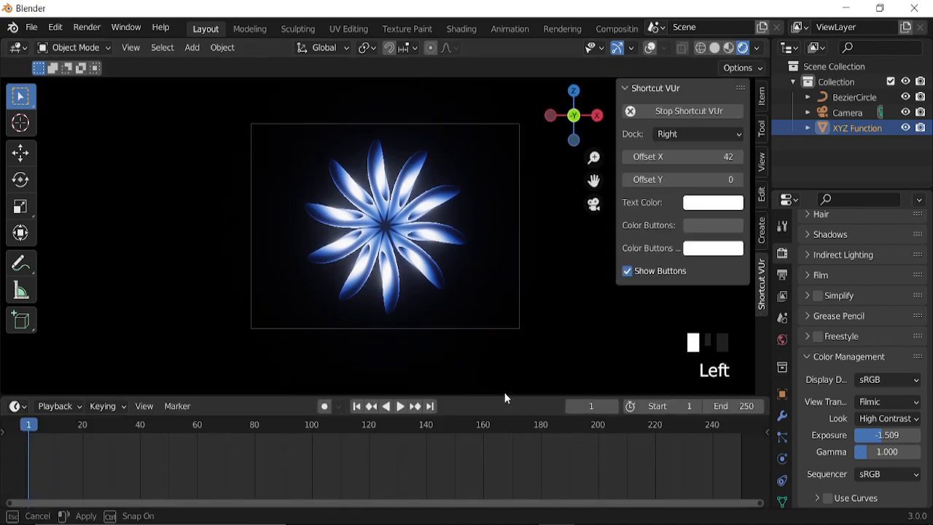
pyautogui.click(762, 101)
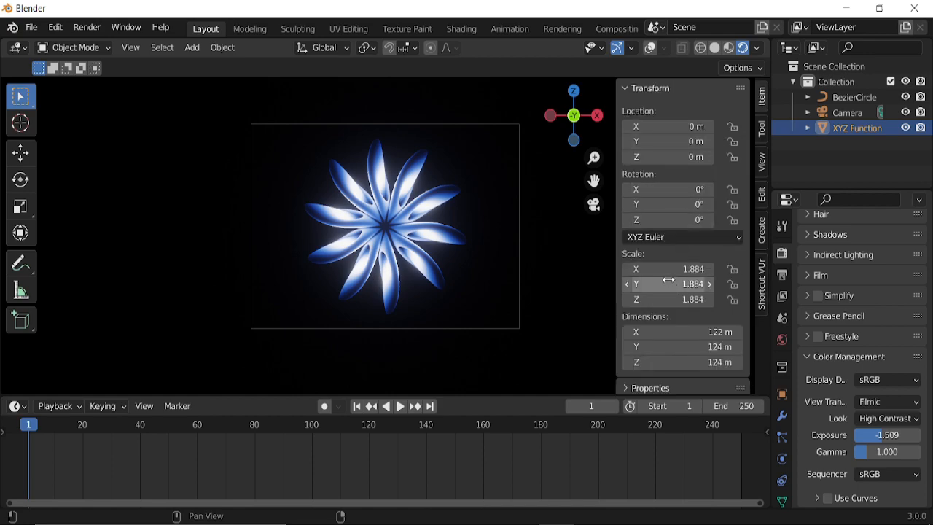
# Keyframe the flower's scale at frame 1, try a Z scale of 1.414 at frame 250, and undo that scale change.
pyautogui.press('i')
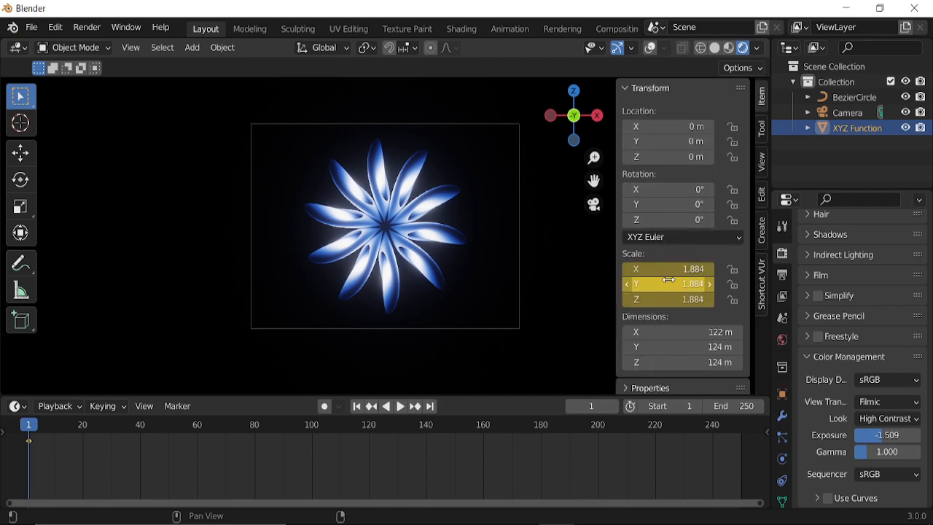
pyautogui.click(430, 407)
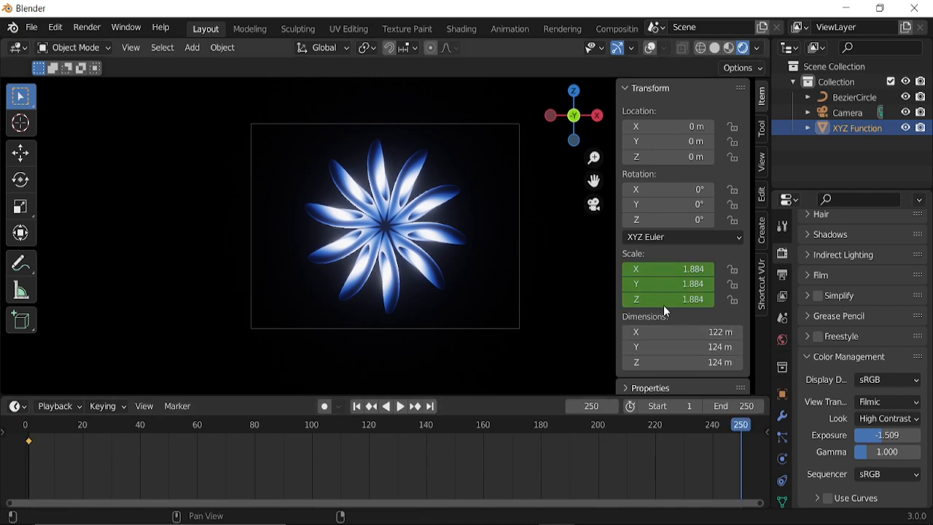
pyautogui.moveTo(667, 299)
pyautogui.mouseDown()
pyautogui.moveTo(779, 299)
pyautogui.moveTo(659, 299)
pyautogui.mouseUp()
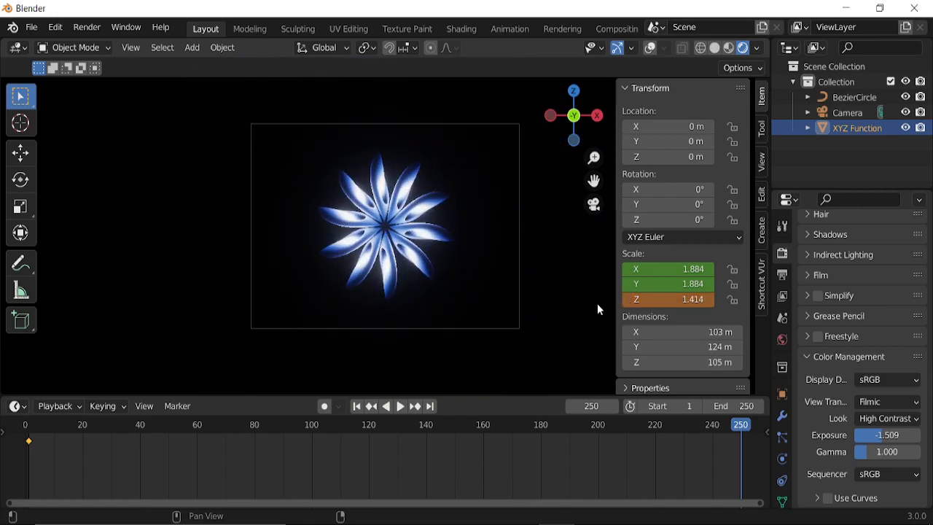
pyautogui.hotkey('ctrl', 'z')
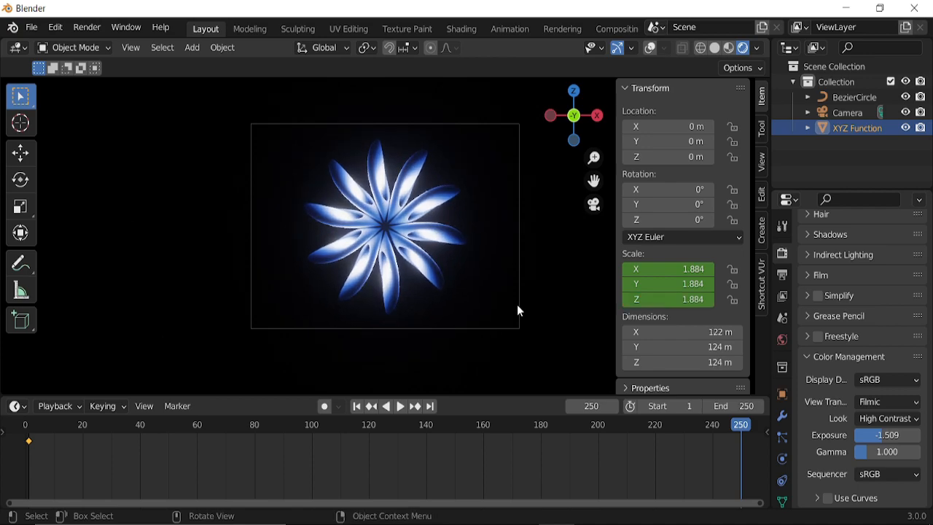
# Try rotating the flower 8.5° about Z and moving it 0.58 m along Z at frame 250, reverting both changes.
pyautogui.moveTo(682, 220); pyautogui.dragTo(711, 220)
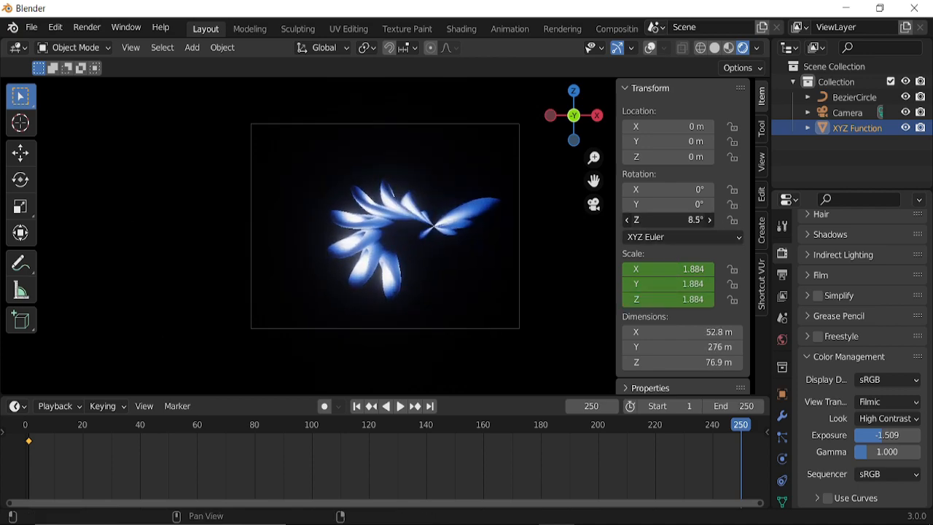
pyautogui.hotkey('ctrl', 'z')
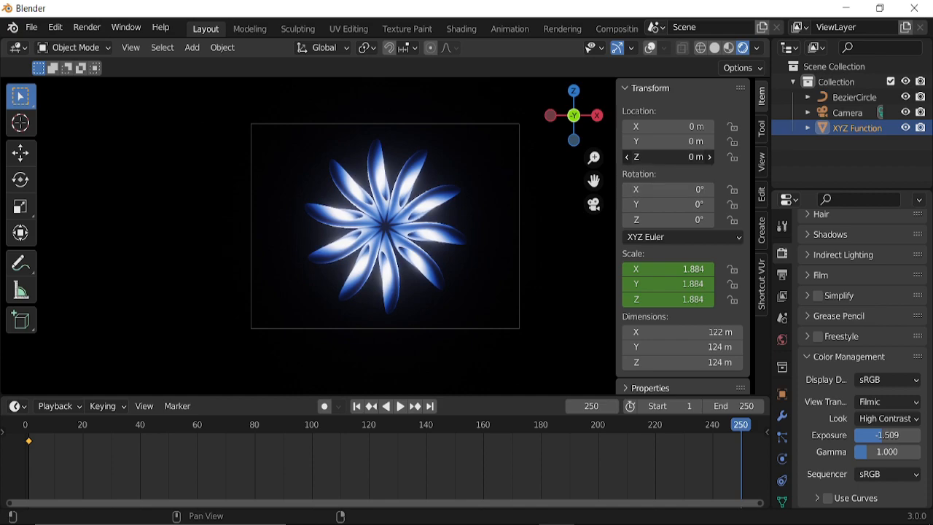
pyautogui.moveTo(682, 157)
pyautogui.mouseDown()
pyautogui.moveTo(700, 157)
pyautogui.moveTo(635, 157)
pyautogui.moveTo(687, 157)
pyautogui.mouseUp()
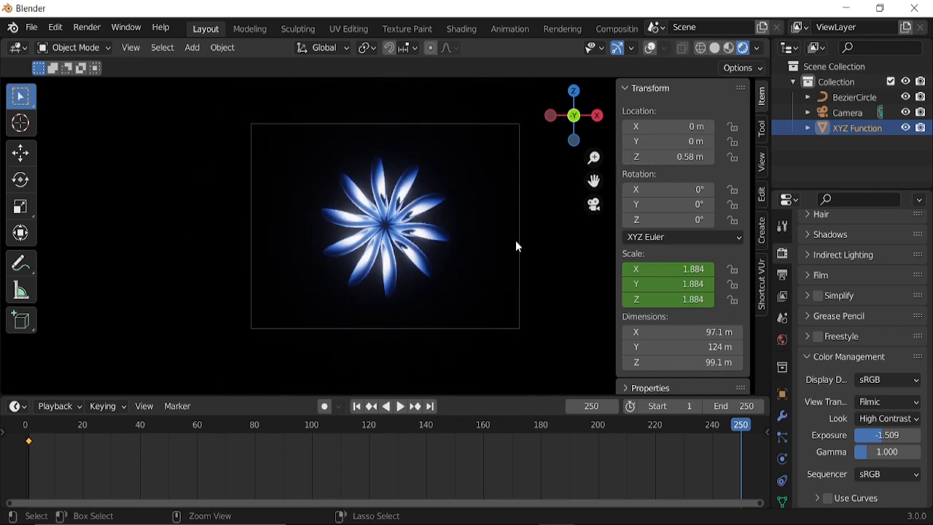
pyautogui.hotkey('alt', 'g')
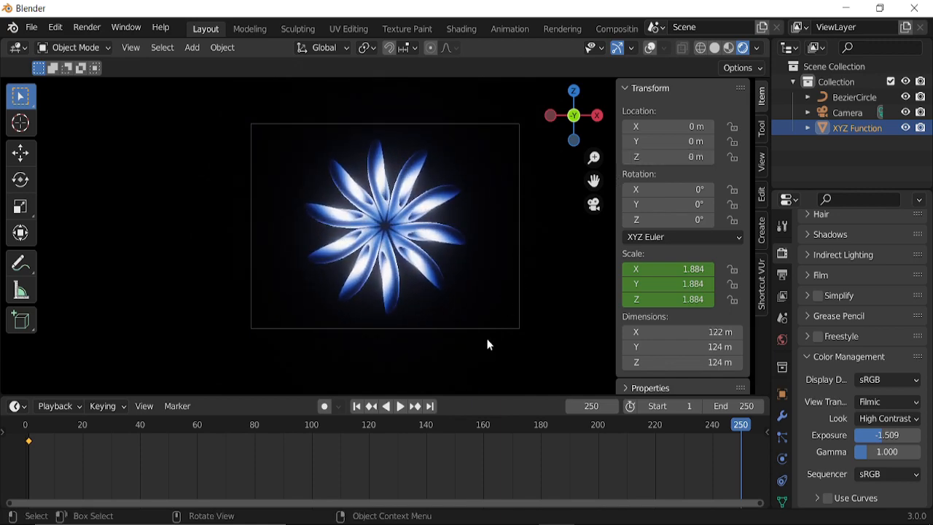
# Delete the scale keyframe at frame 1, then try an X scale of 2.264 and undo it.
pyautogui.click(357, 407)
pyautogui.press('x')
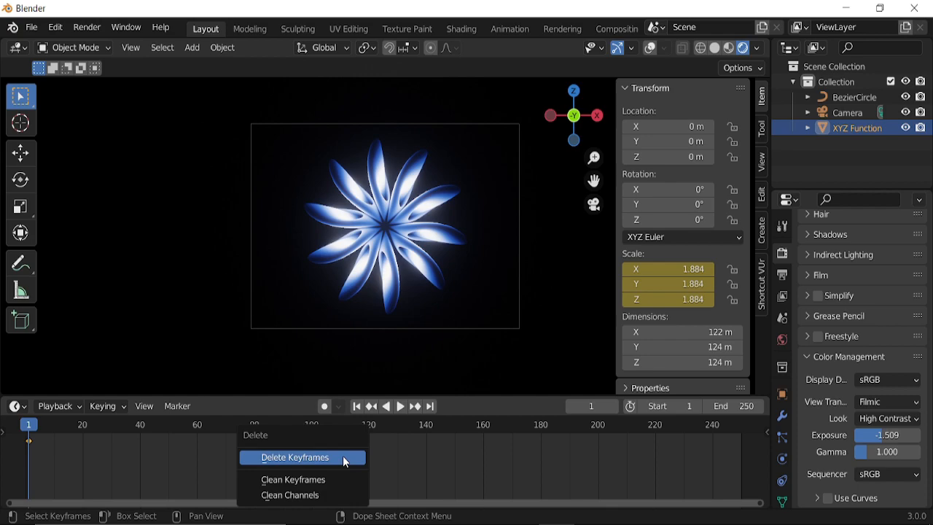
pyautogui.click(339, 456)
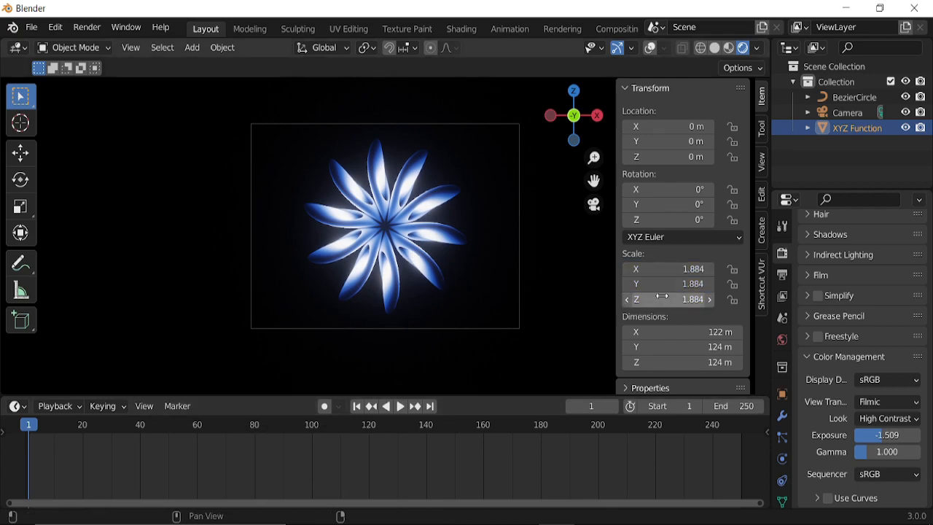
pyautogui.moveTo(678, 284); pyautogui.dragTo(773, 283)
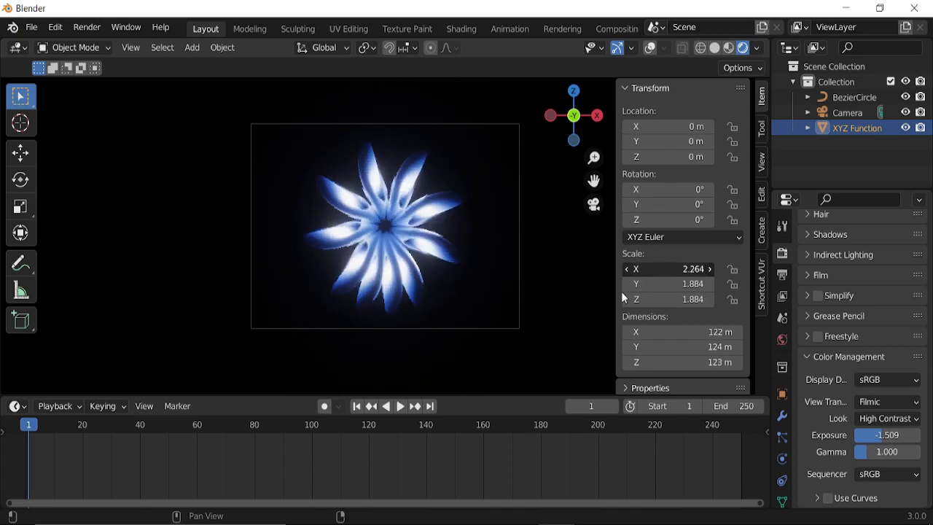
pyautogui.hotkey('ctrl', 'z')
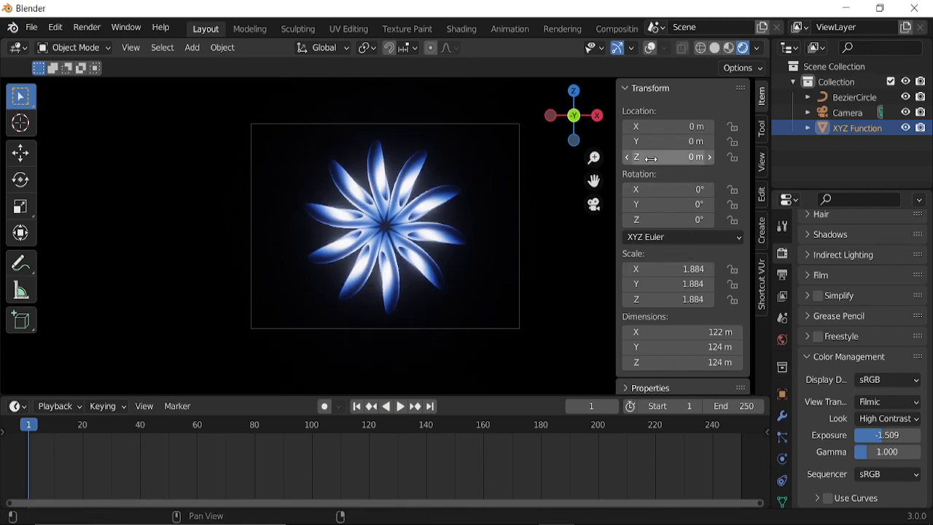
# Keyframe the flower's location with Y at -0.6 m on frame 1 and Y at 3.41 m on frame 125.
pyautogui.moveTo(652, 142); pyautogui.dragTo(656, 142)
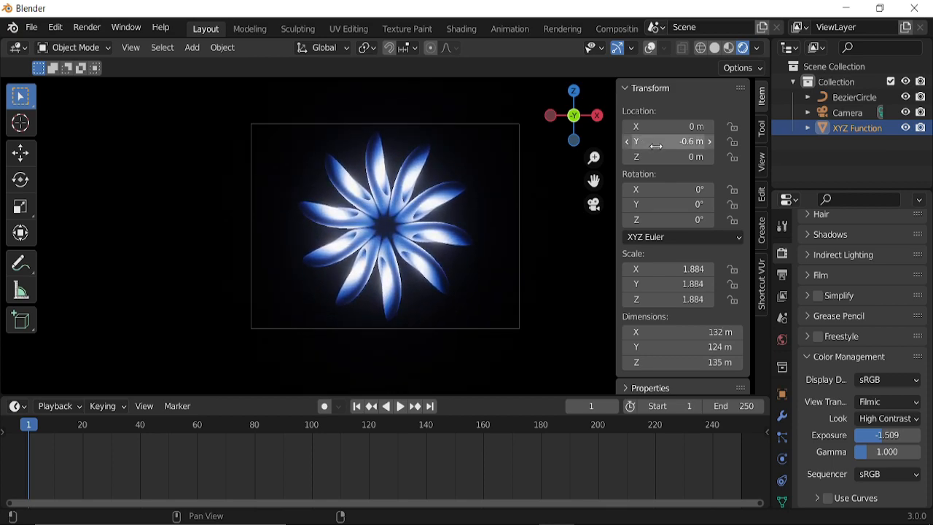
pyautogui.press('i')
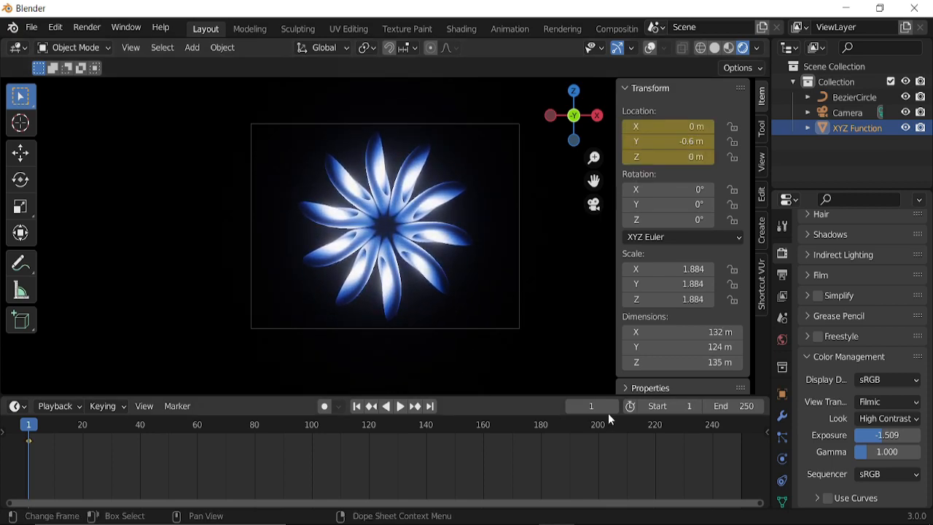
pyautogui.click(589, 406)
pyautogui.press('Return')
pyautogui.moveTo(681, 141); pyautogui.dragTo(780, 142)
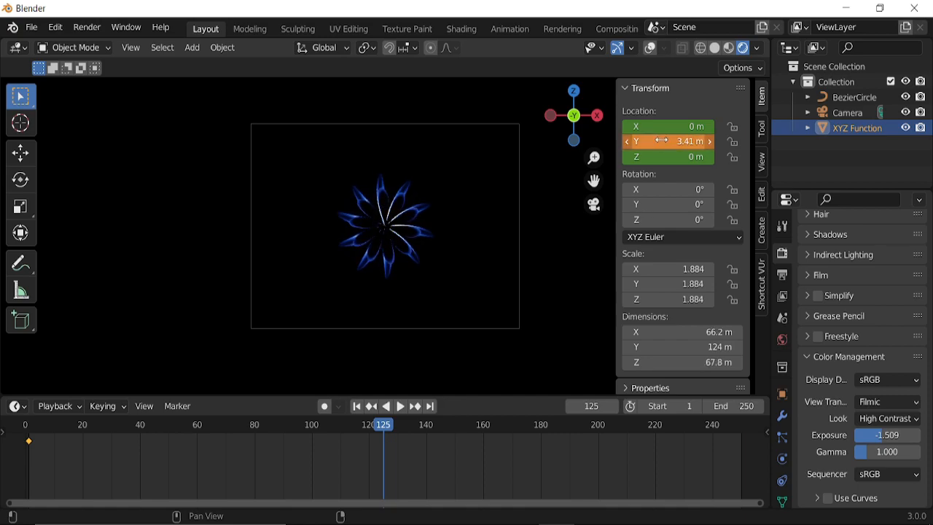
pyautogui.press('i')
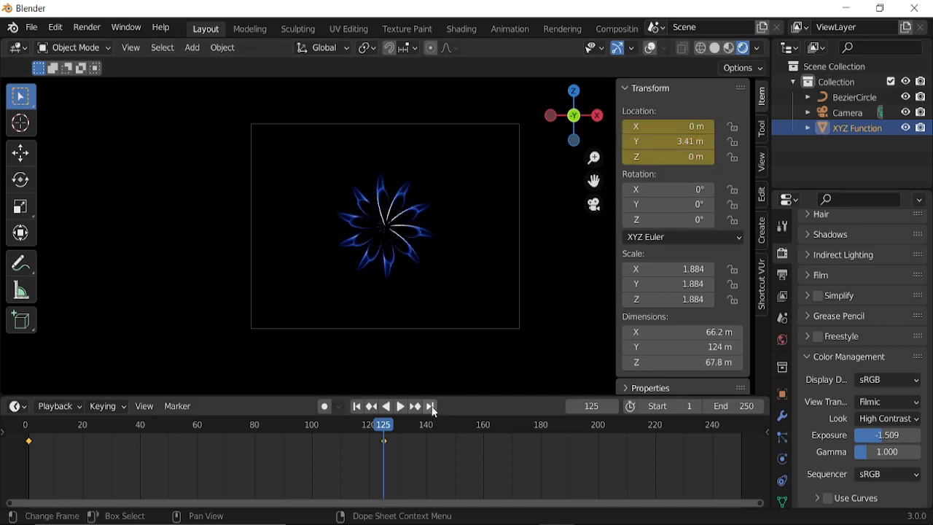
# Keyframe the flower's location at frame 250 with Y set to -0.53 m.
pyautogui.hotkey('shift', 'Right')
pyautogui.moveTo(678, 141); pyautogui.dragTo(545, 142)
pyautogui.press('i')
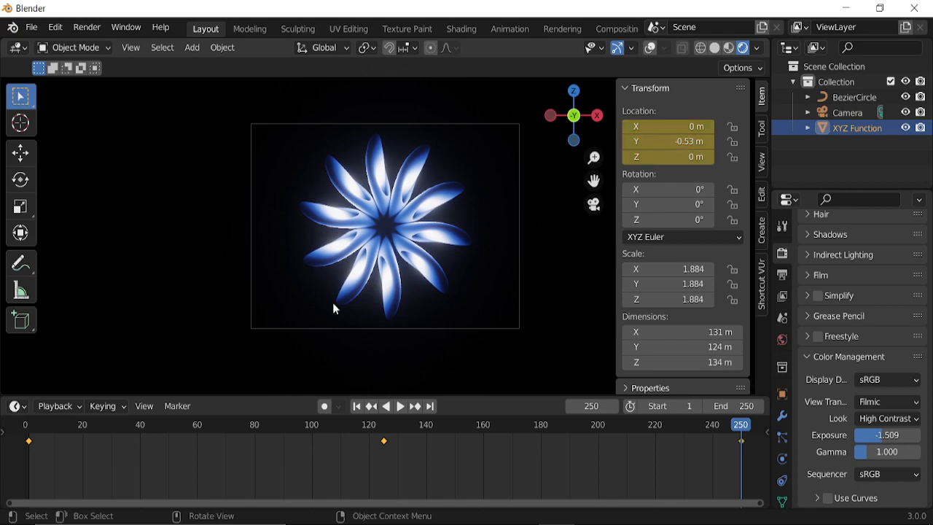
# Play back the flower animation to check its motion, and hide the viewport's transform sidebar.
pyautogui.press('space')
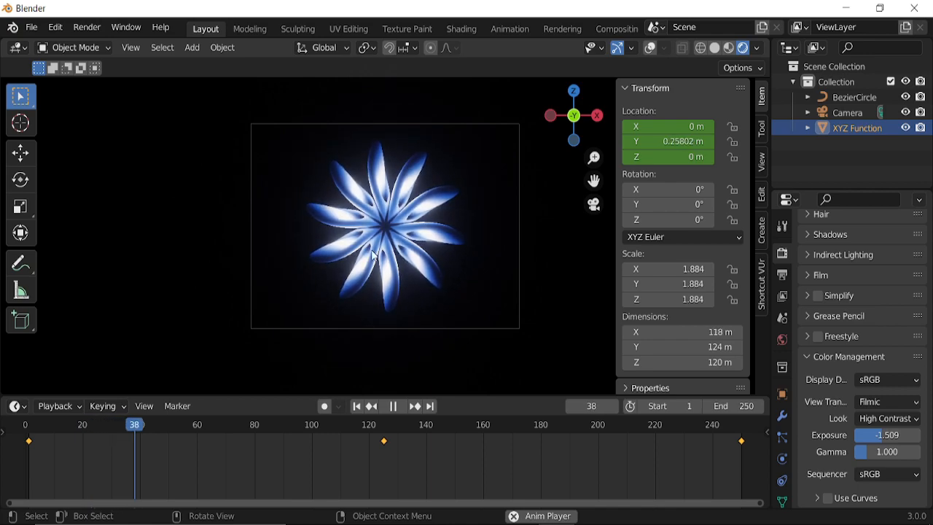
pyautogui.press('space')
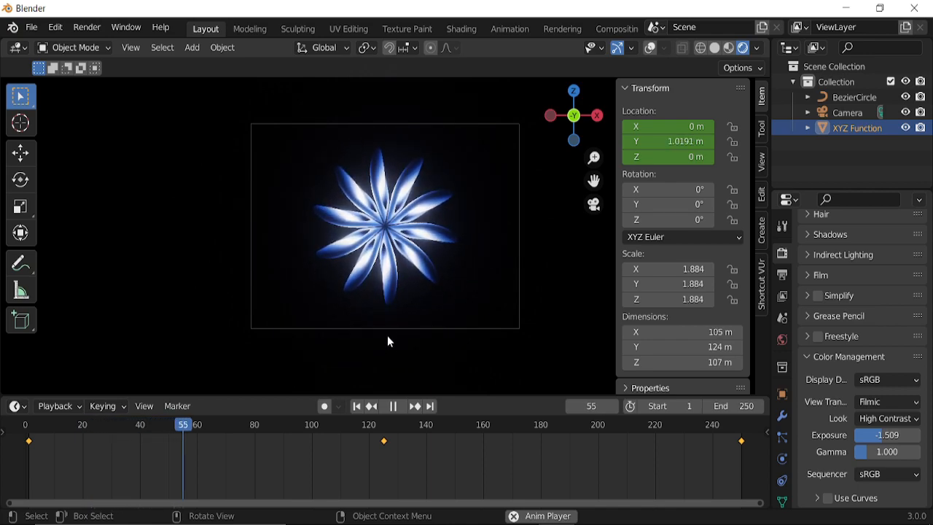
pyautogui.press('n')
# Set the render output file format to FFmpeg Video.
pyautogui.click(782, 275)
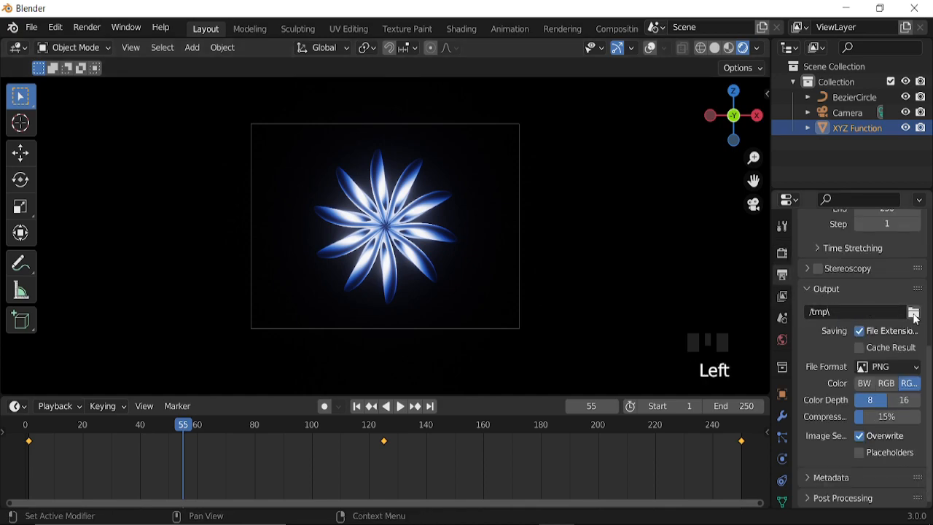
pyautogui.scroll(-2, 879, 339)
pyautogui.click(890, 366)
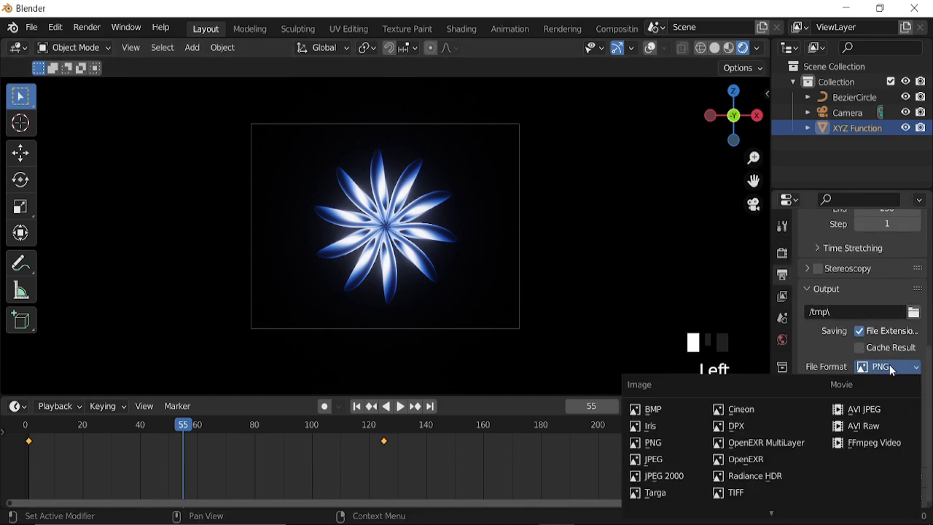
pyautogui.click(873, 369)
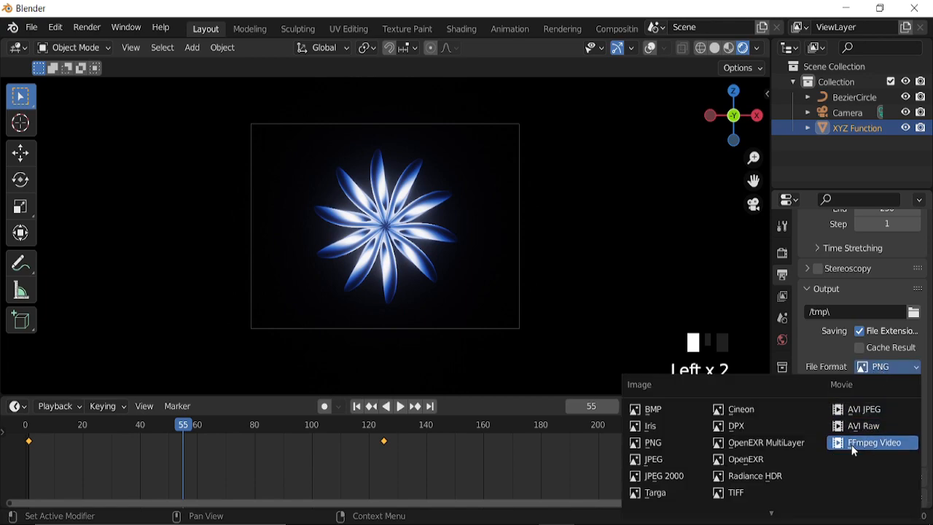
pyautogui.click(852, 445)
pyautogui.scroll(-1, 838, 375)
pyautogui.scroll(-3, 834, 397)
# Expand the encoding settings and set the video container to MPEG-4.
pyautogui.click(822, 462)
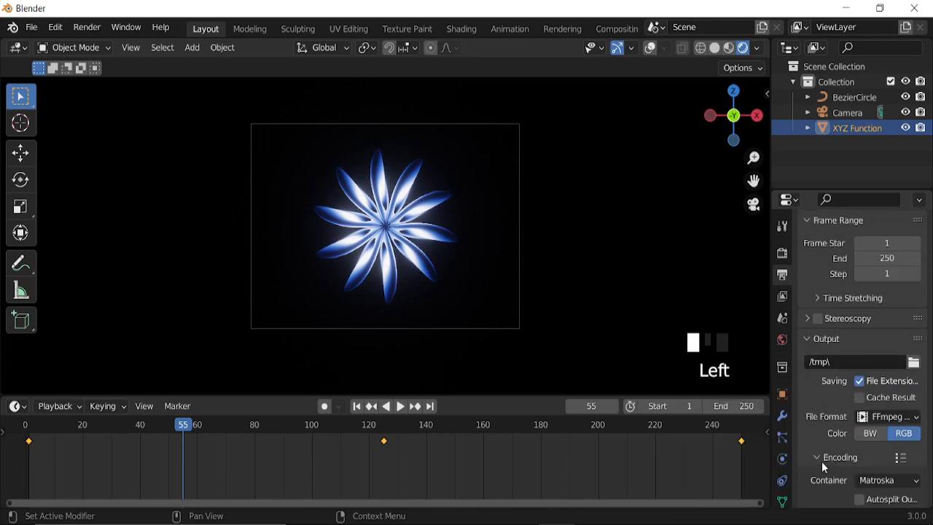
pyautogui.scroll(-3, 845, 397)
pyautogui.click(888, 409)
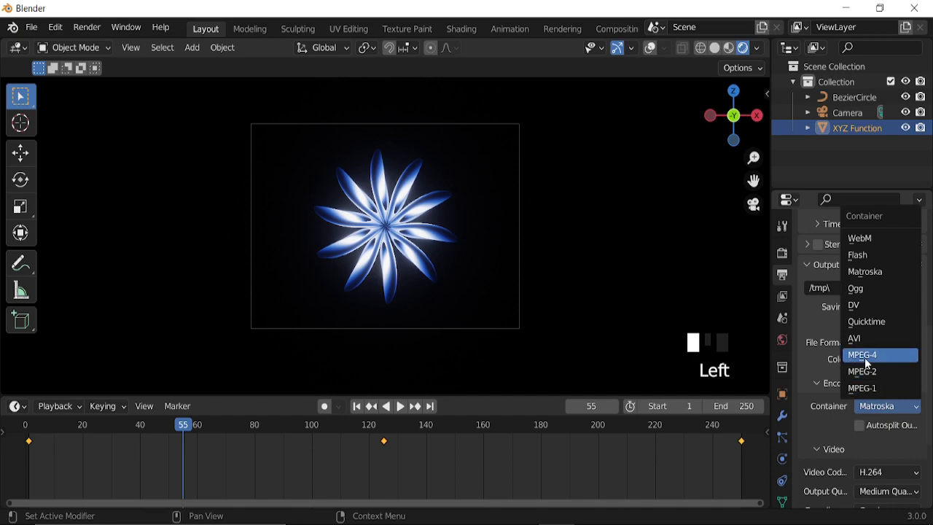
pyautogui.click(864, 356)
# Set the video output quality to Perceptually Lossless.
pyautogui.scroll(-4, 835, 405)
pyautogui.scroll(-1, 832, 402)
pyautogui.click(881, 369)
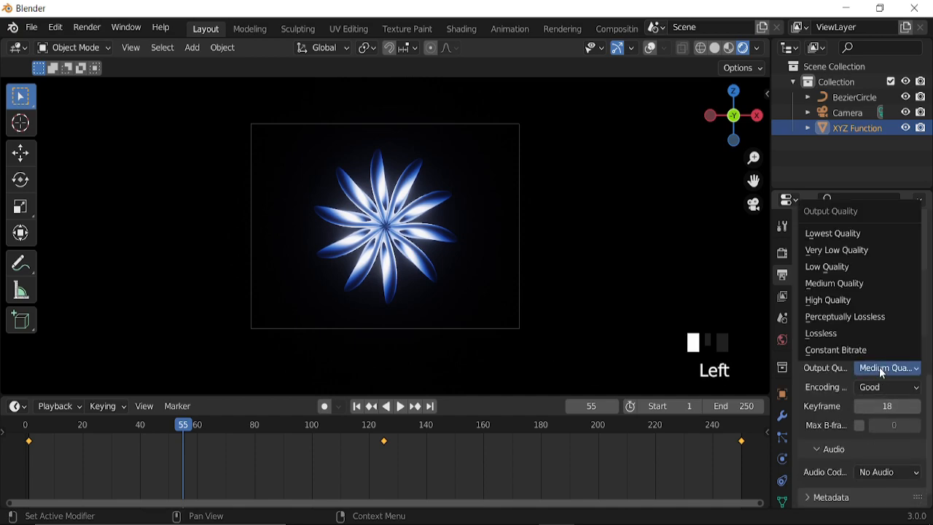
pyautogui.click(829, 321)
# Set the output frame rate to 30 fps.
pyautogui.scroll(7, 850, 375)
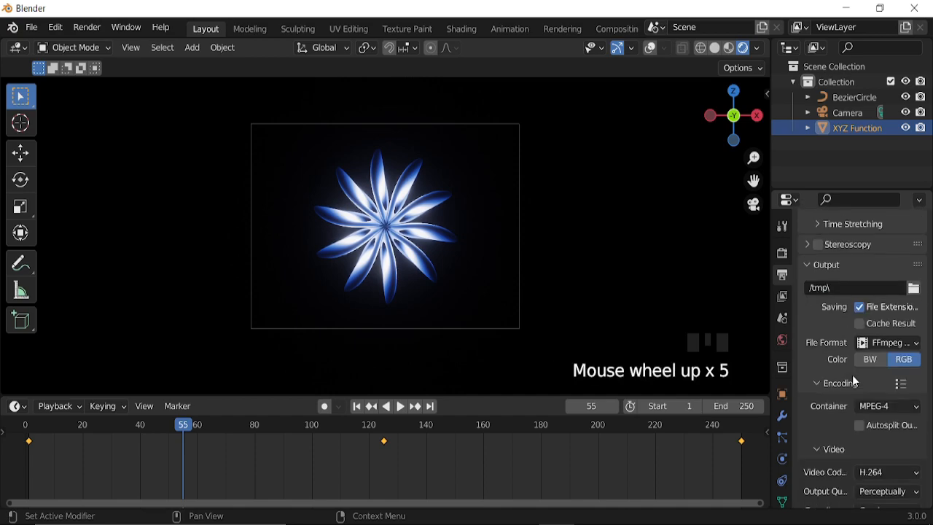
pyautogui.scroll(5, 834, 341)
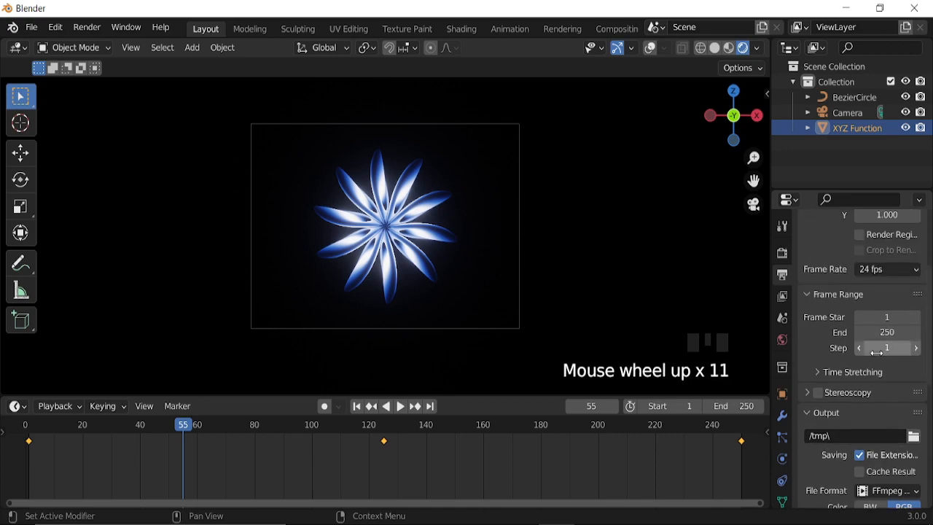
pyautogui.click(886, 294)
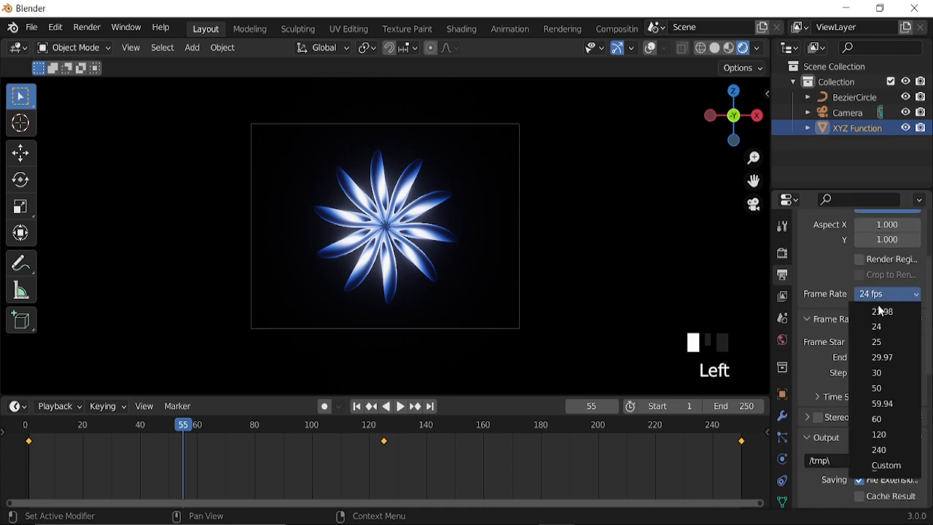
pyautogui.click(882, 376)
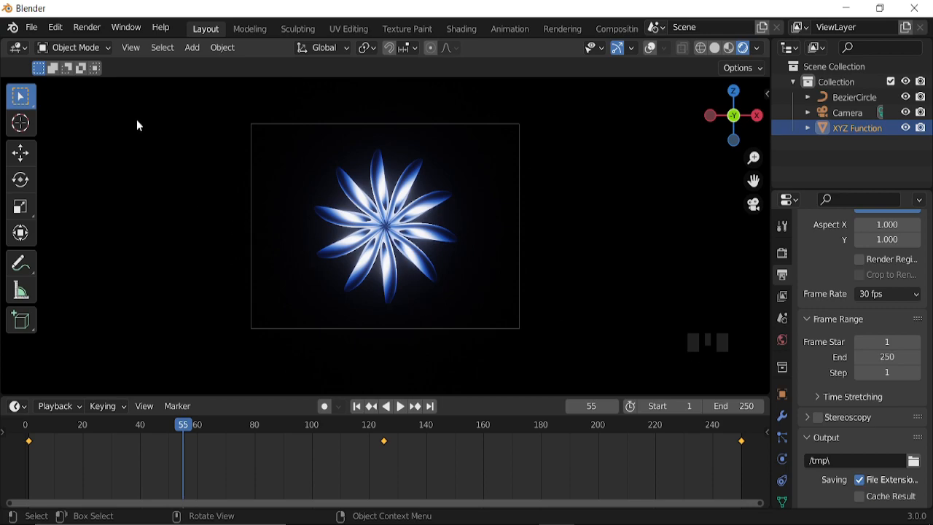
# Play the flower animation again and view it at a closer zoom.
pyautogui.click(88, 29)
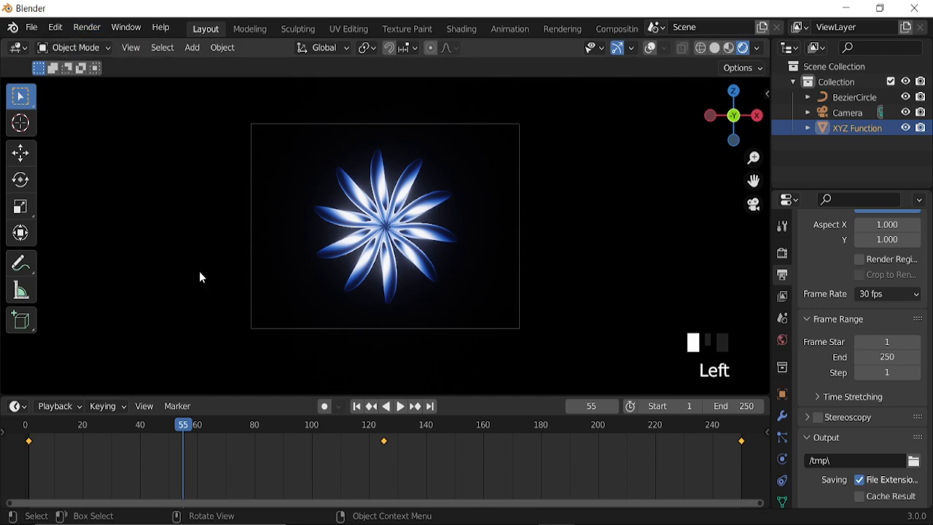
pyautogui.press('space')
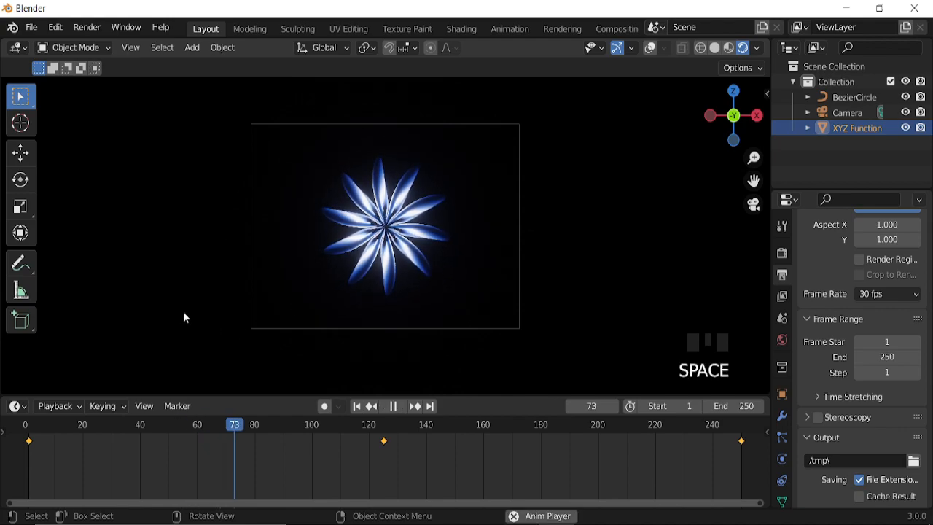
pyautogui.scroll(3, 184, 312)
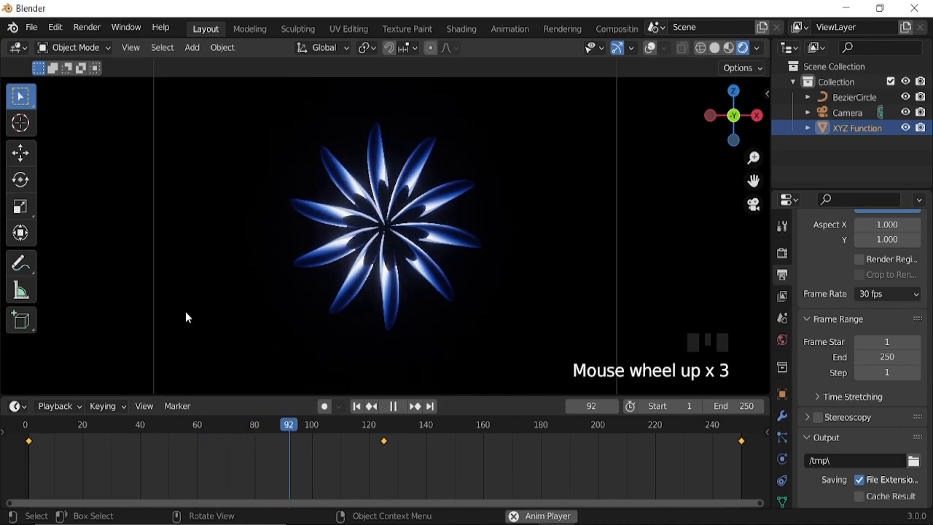